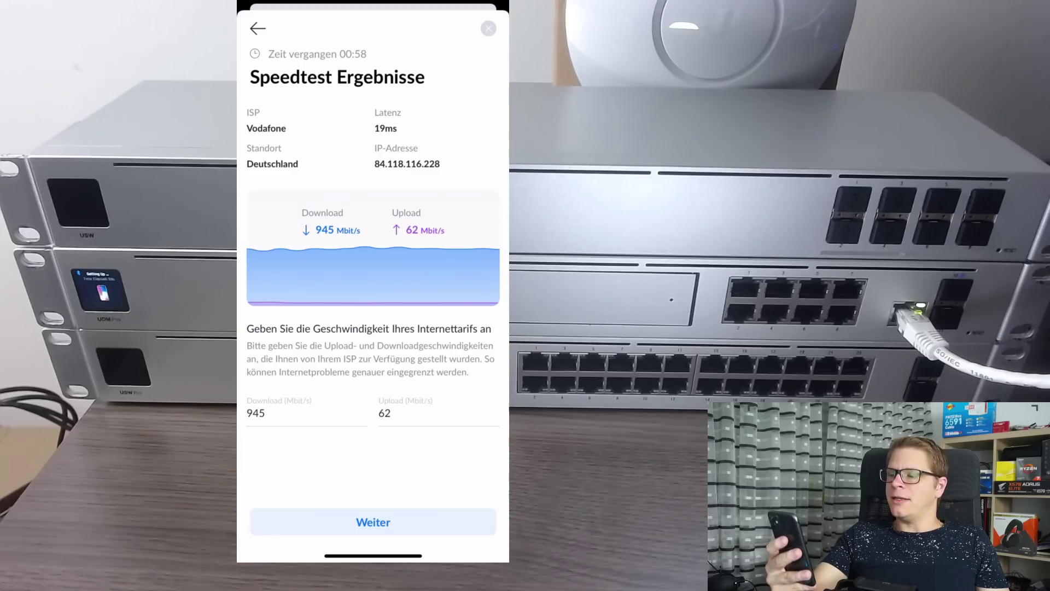
Step: Set the internet plan speeds to 1000 Mbit/s download and 50 Mbit/s upload, and accept the speed test results
left_click(273, 413)
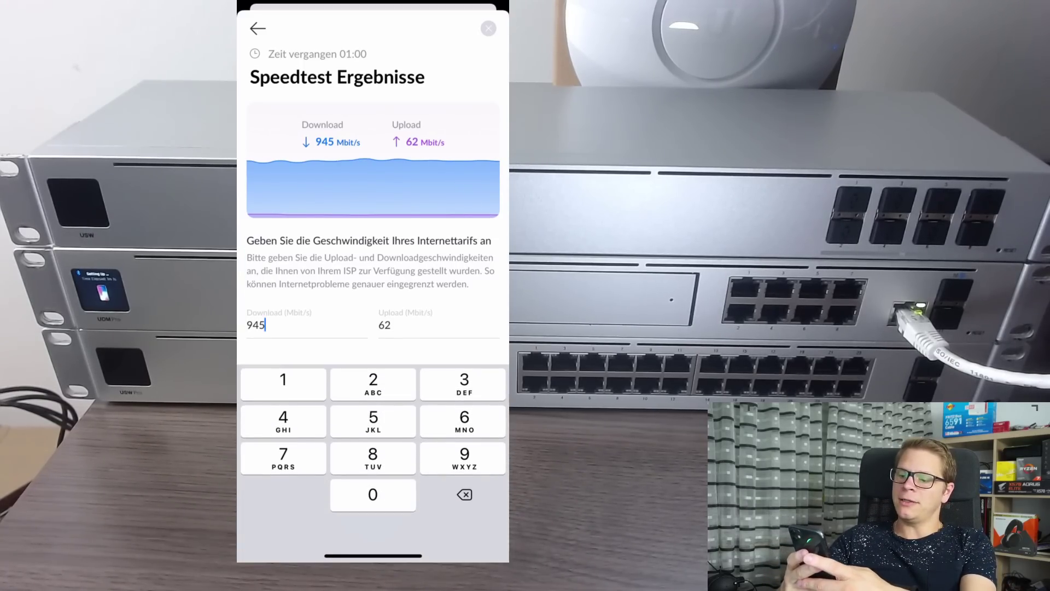
key("BackSpace")
key("BackSpace")
key("BackSpace")
type("1000")
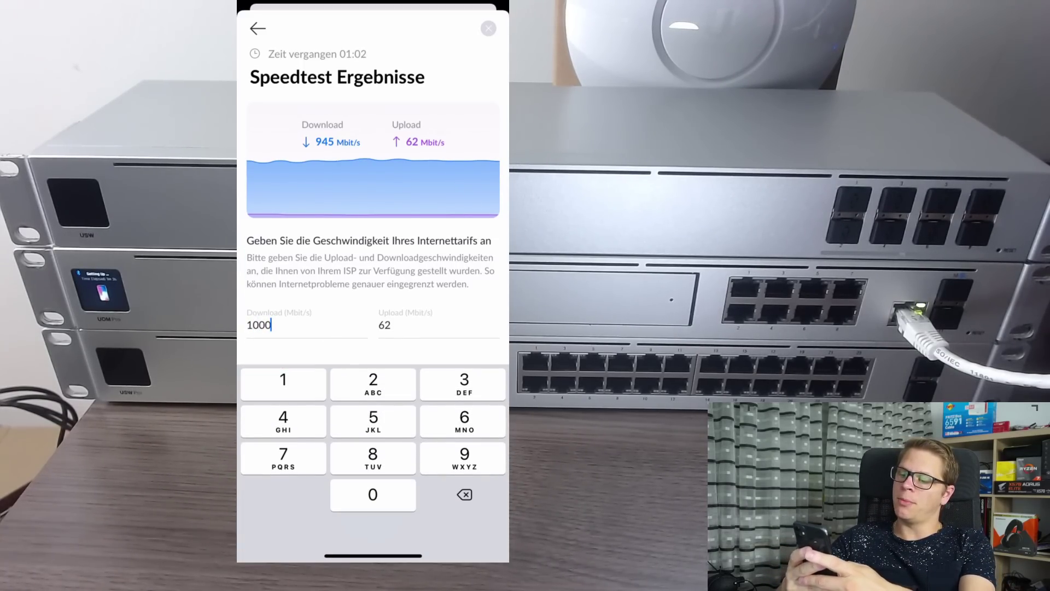
left_click(404, 325)
key("BackSpace")
key("BackSpace")
type("50")
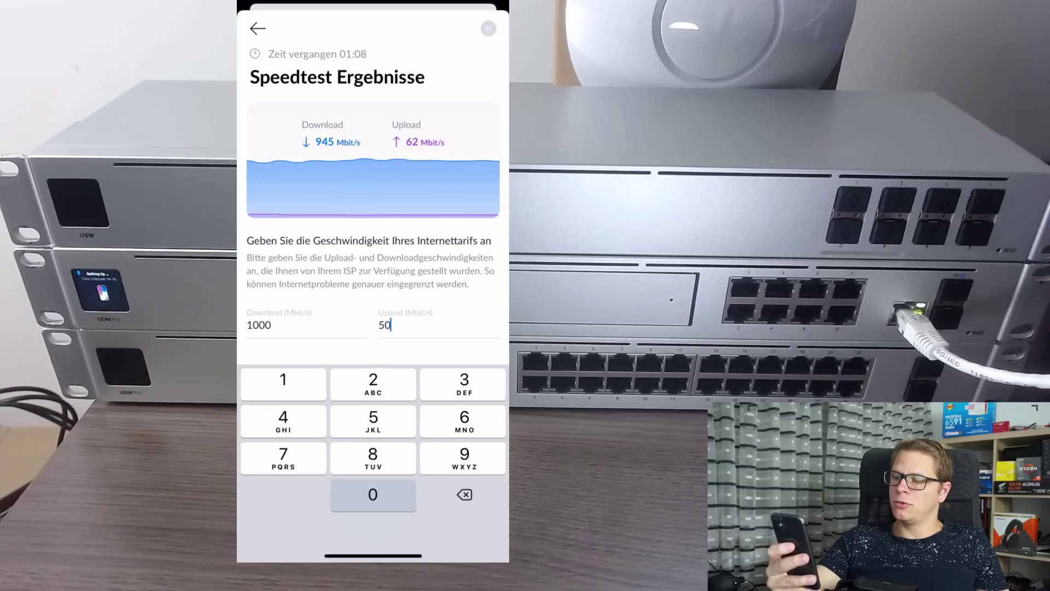
type("0")
key("BackSpace")
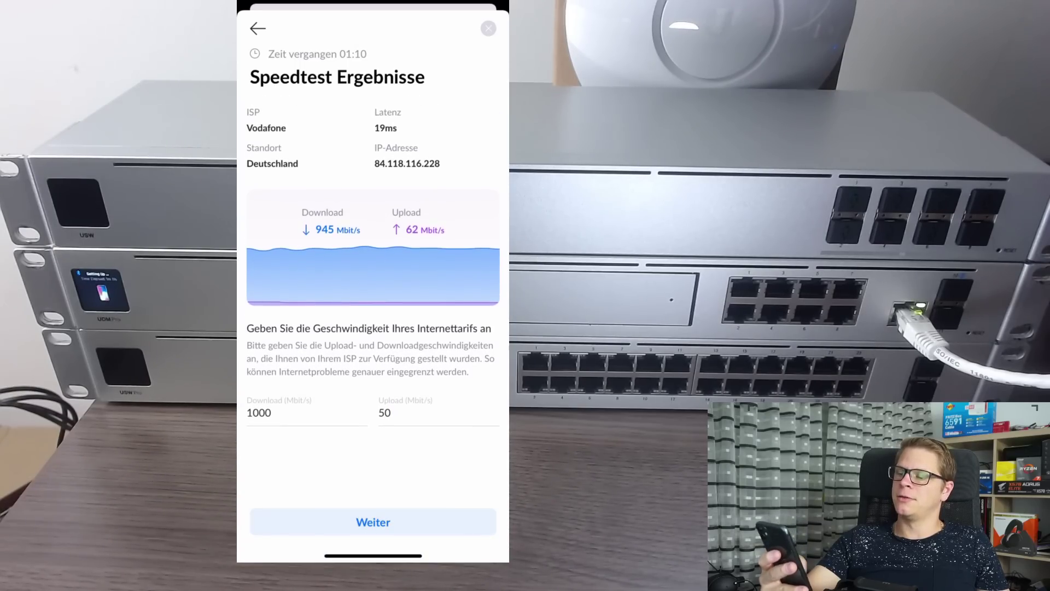
left_click(373, 522)
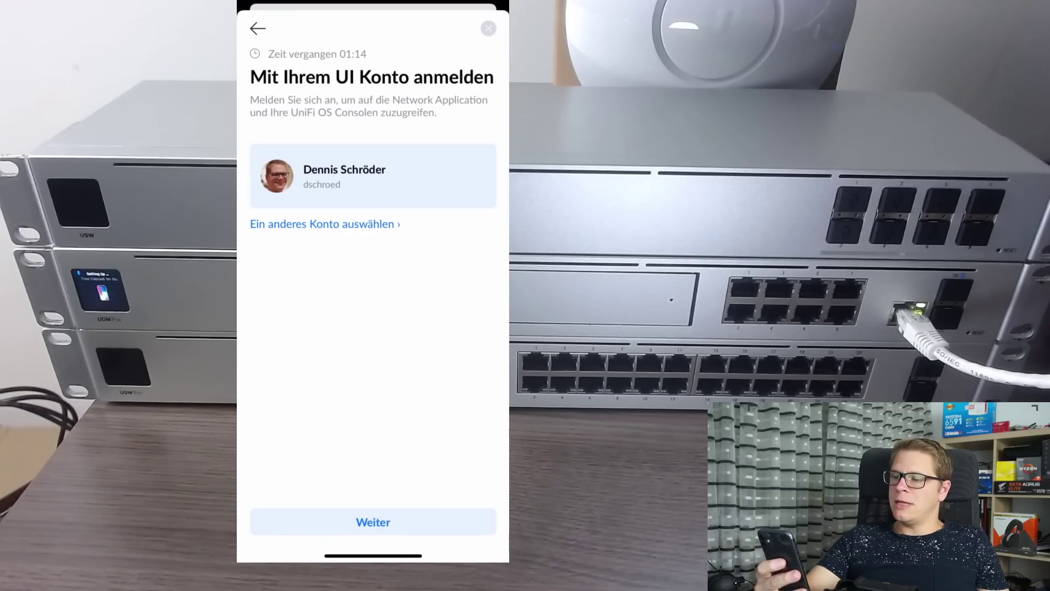
Step: Sign in with the suggested UI account and complete the setup with auto-optimisation on and analytics off
left_click(373, 522)
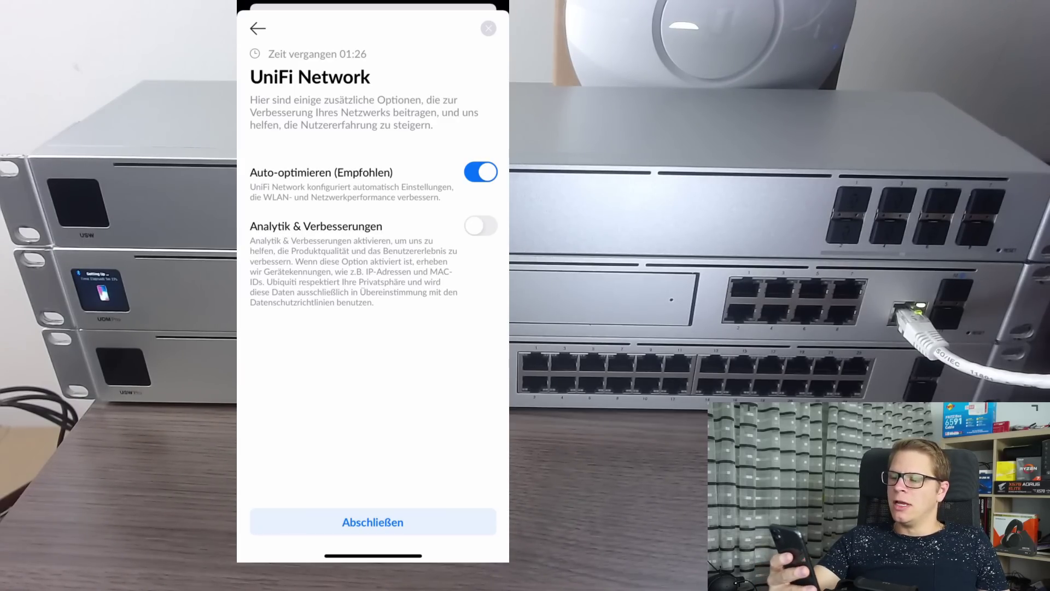
left_click(373, 522)
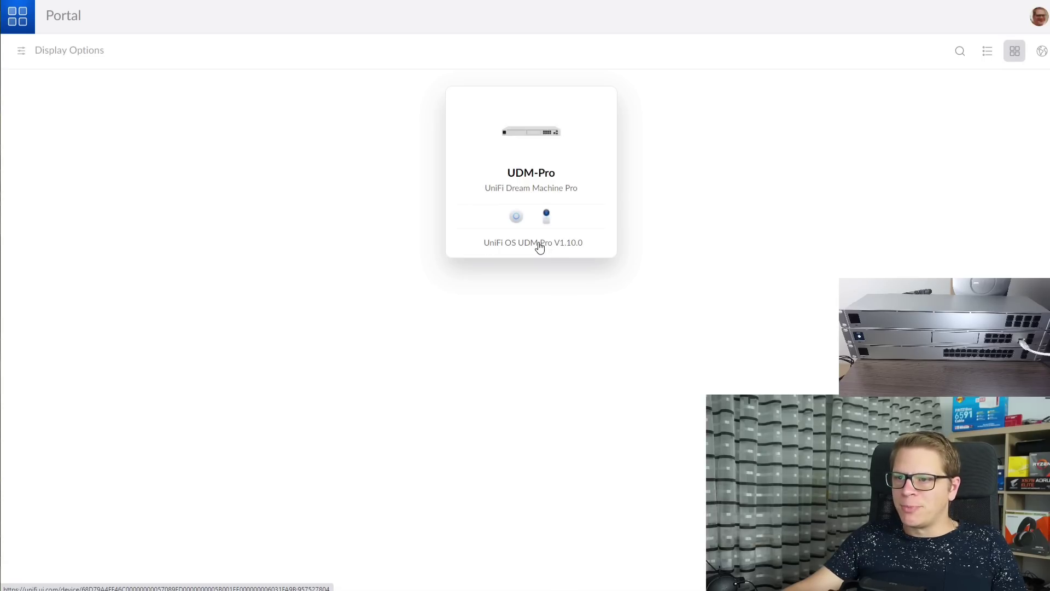
Step: Open the Network application of the UDM-Pro console and dismiss the classic dashboard notice
left_click(548, 140)
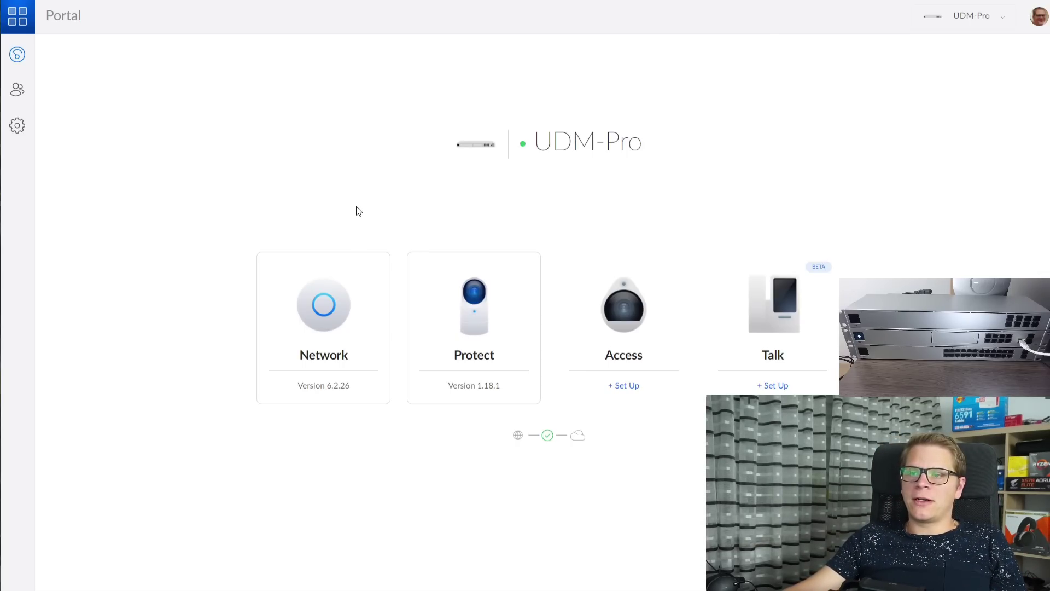
left_click(332, 306)
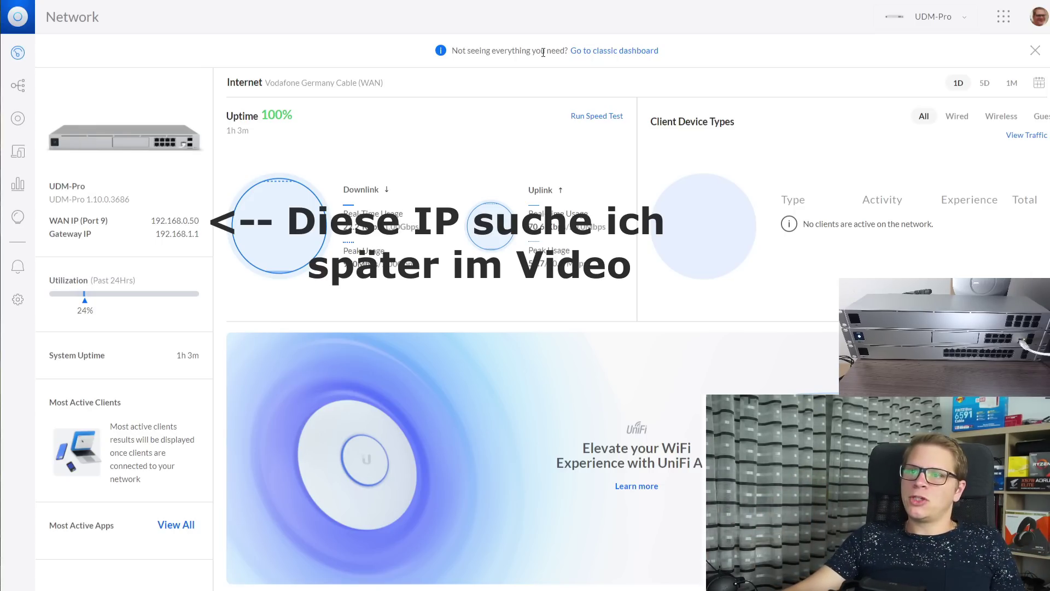
left_click_drag(460, 50, 560, 51)
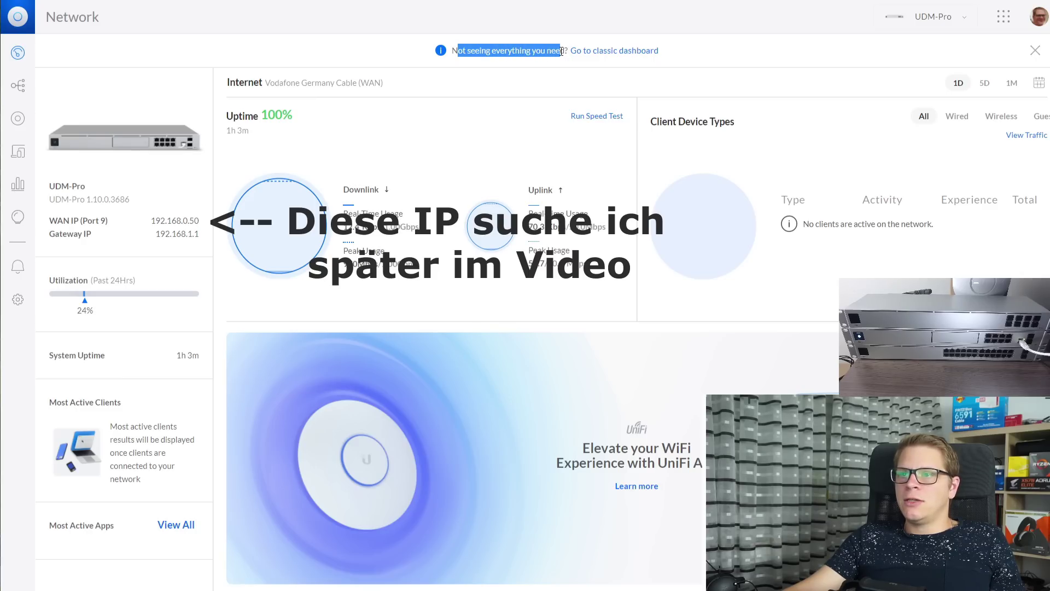
left_click(747, 56)
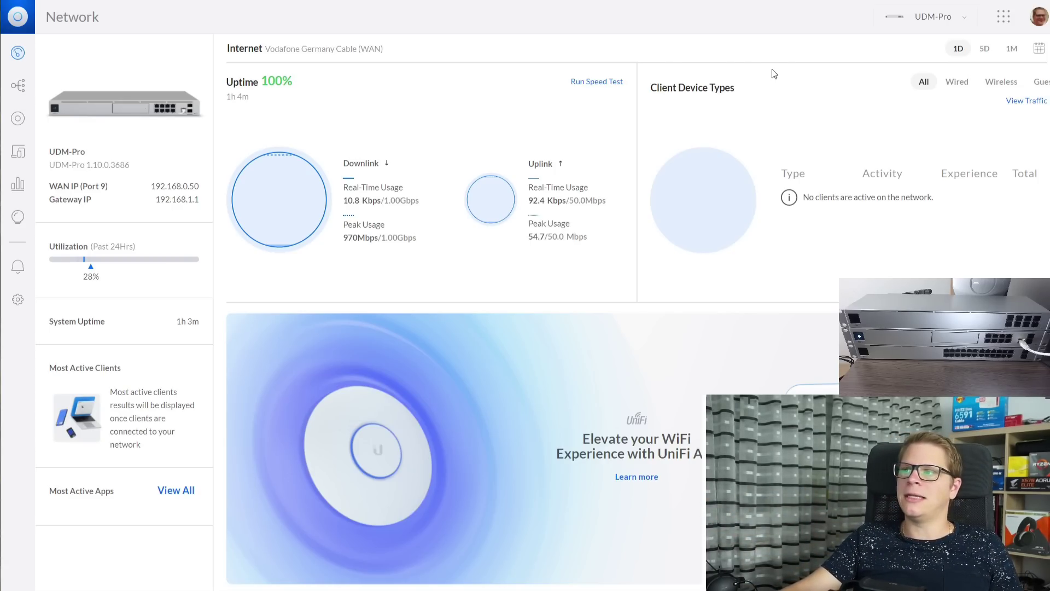
Step: Deactivate the New User Interface in the Network application's system settings
left_click(19, 299)
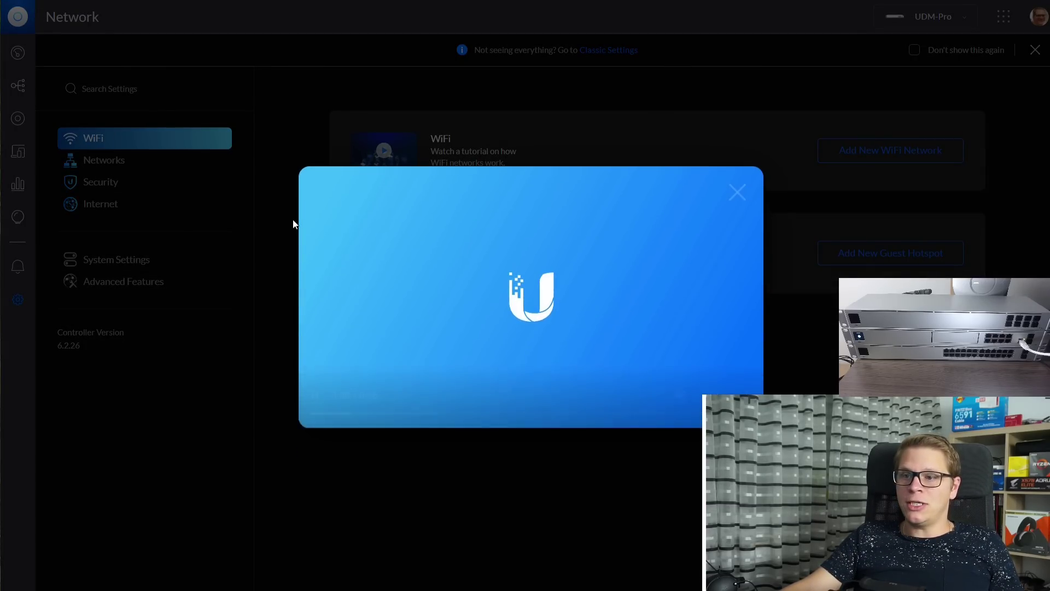
left_click(741, 196)
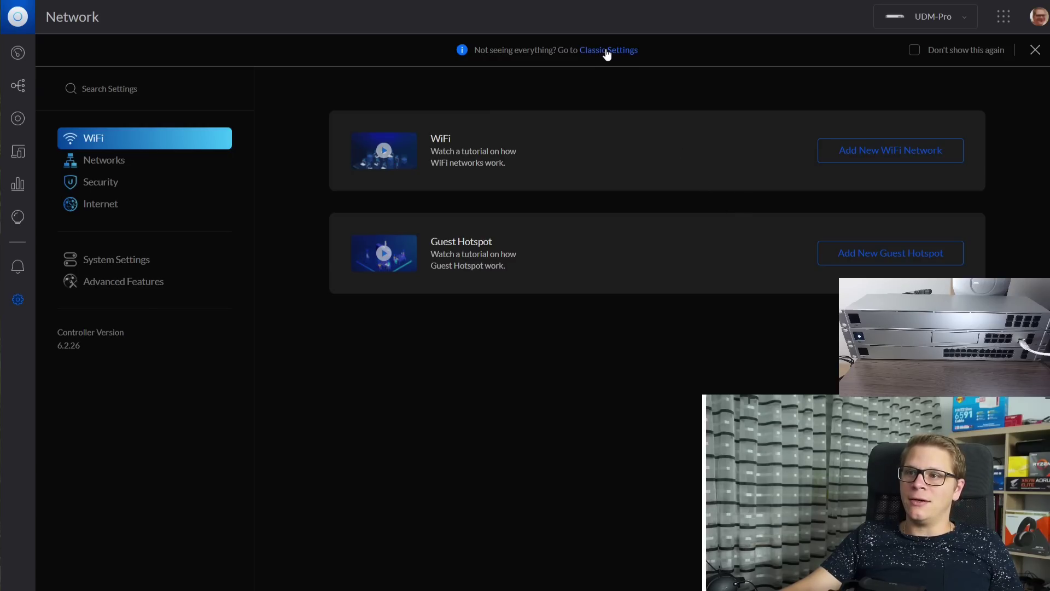
left_click(116, 259)
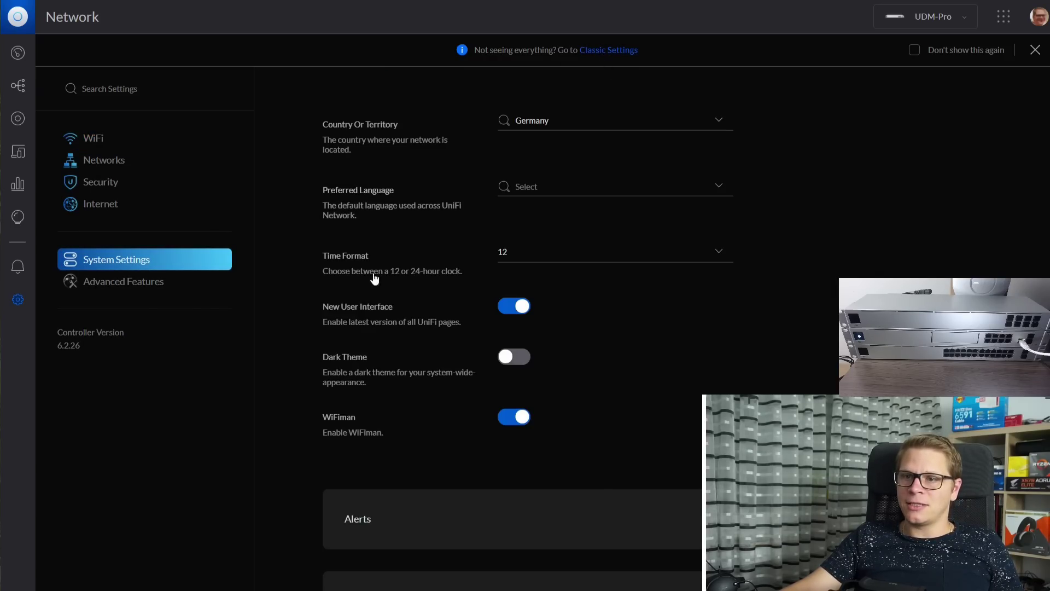
left_click(513, 307)
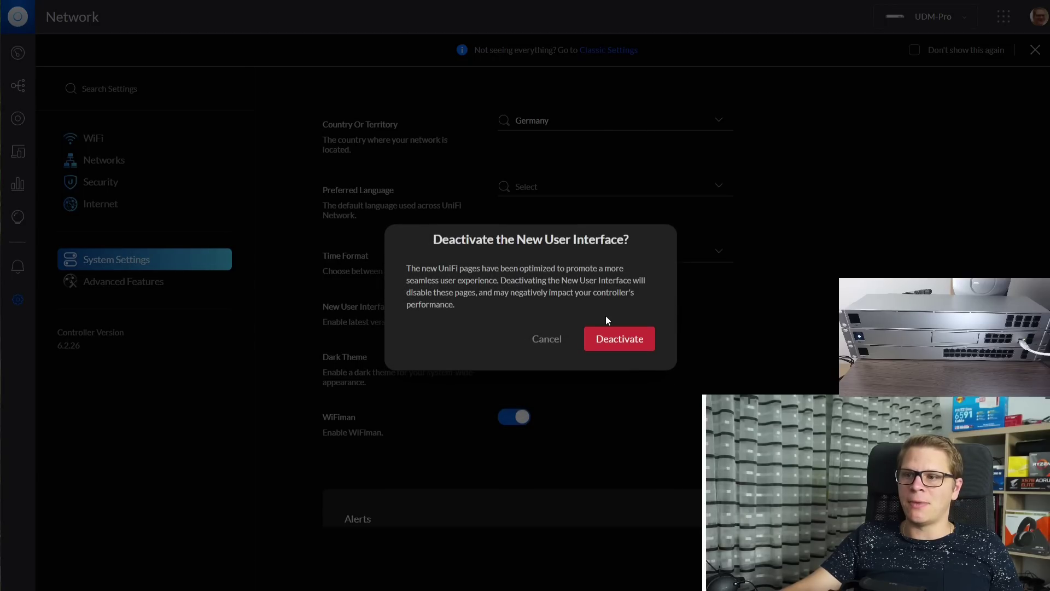
left_click(611, 342)
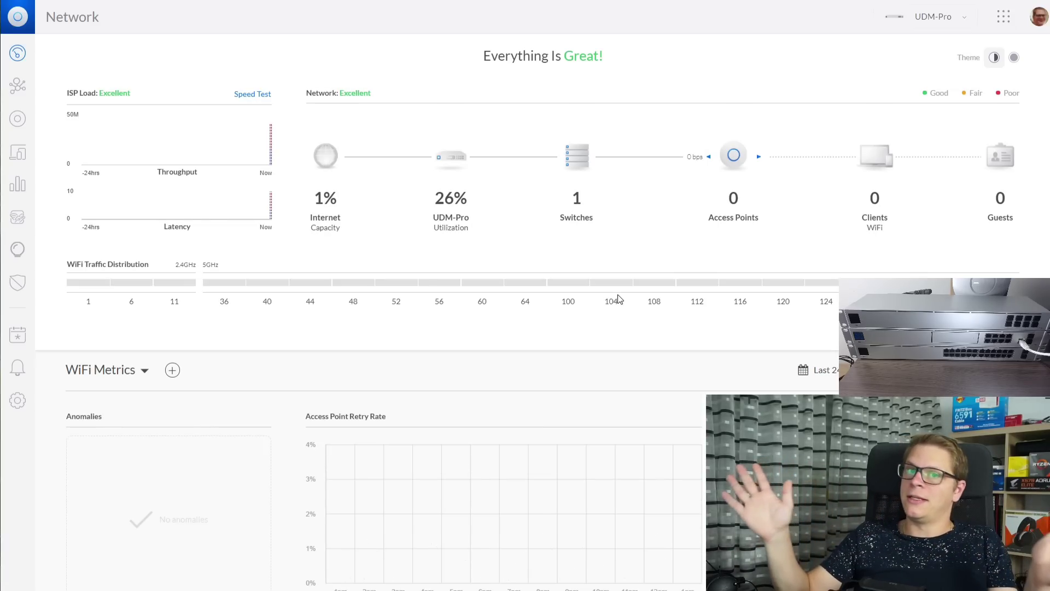
Step: Create a WAN Local IPv4 firewall rule named HTTPSisSAFE that accepts TCP traffic
left_click(25, 405)
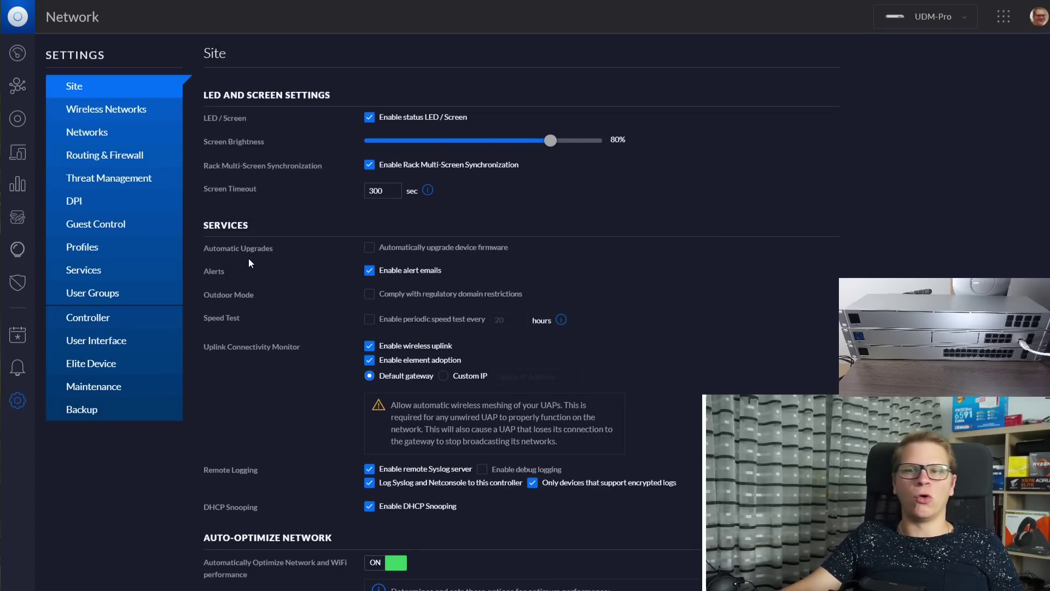
left_click(124, 158)
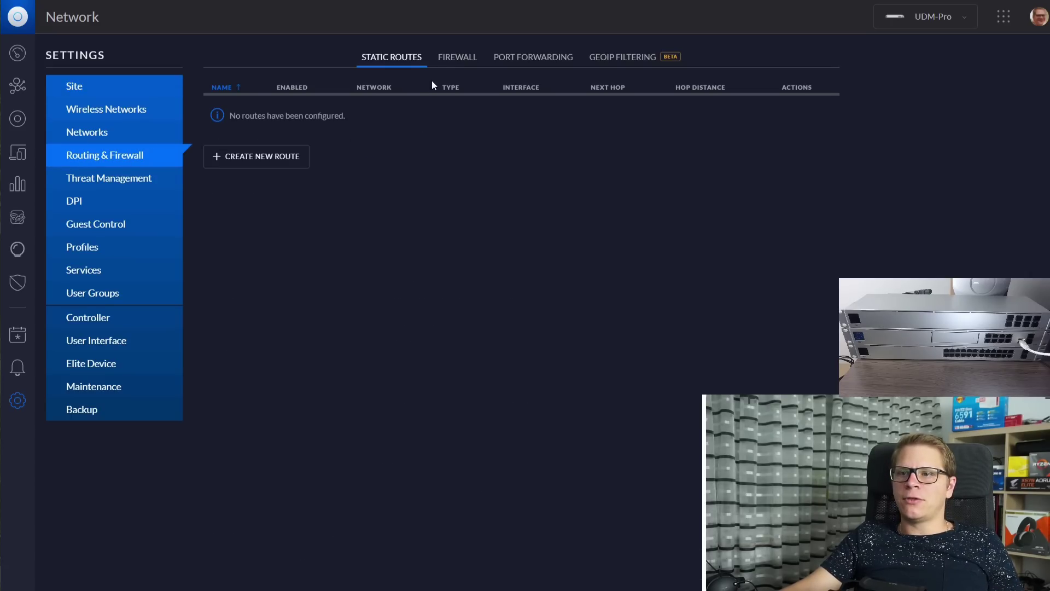
left_click(455, 57)
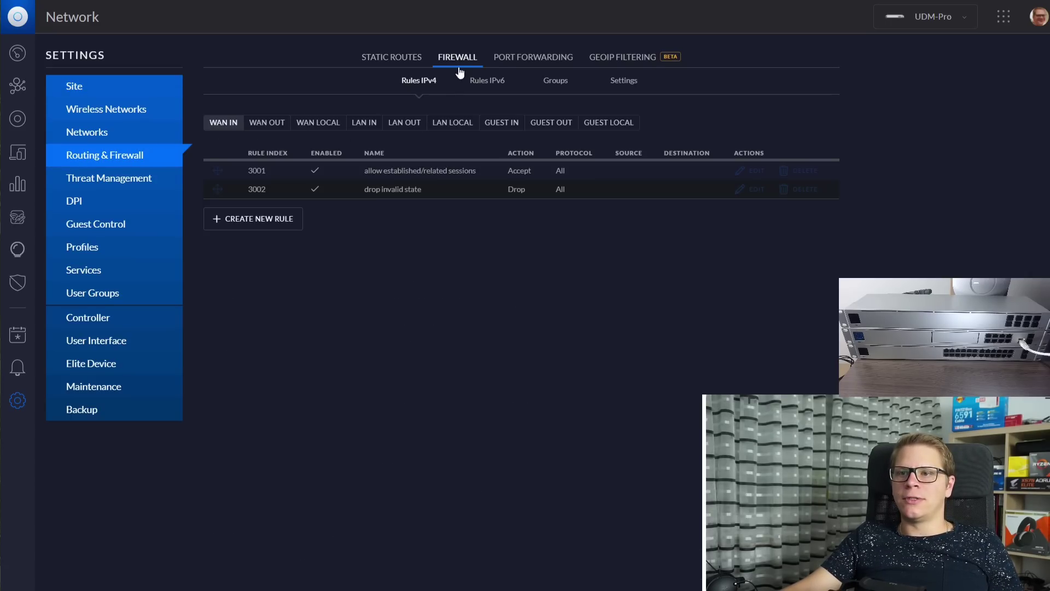
left_click(330, 123)
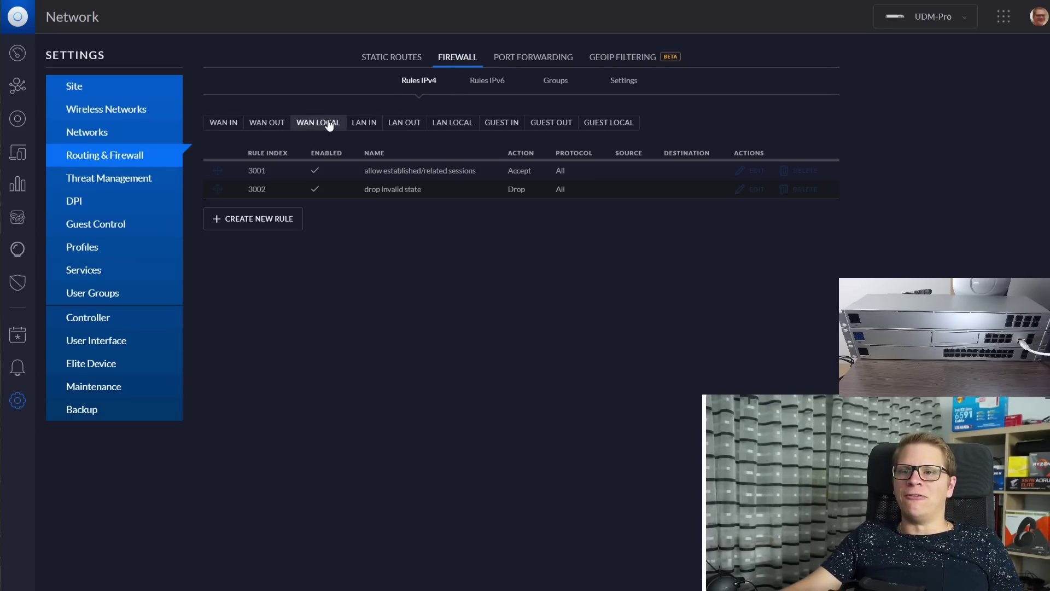
left_click(268, 221)
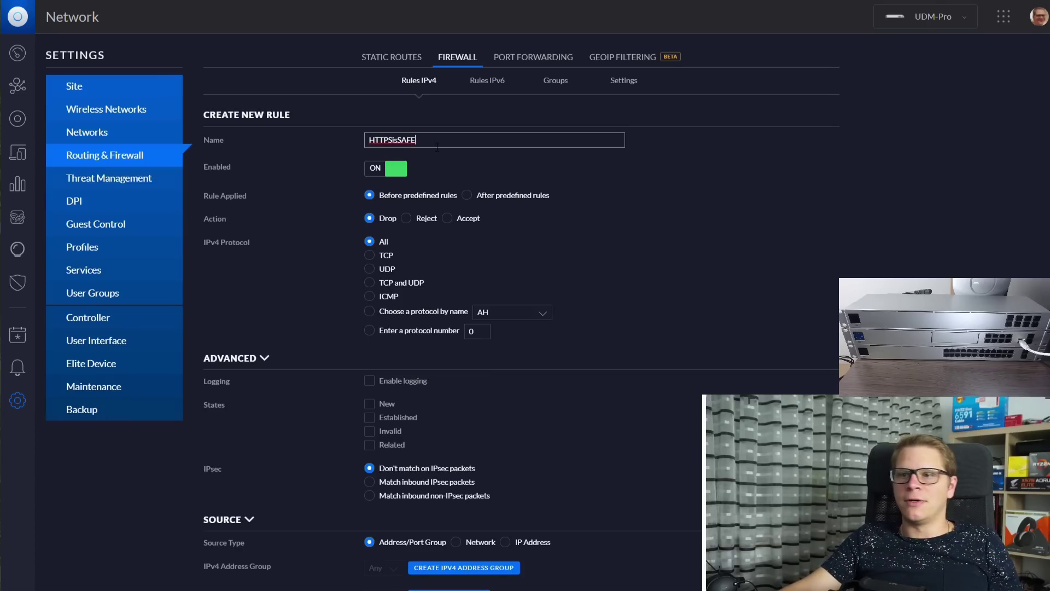
left_click(383, 257)
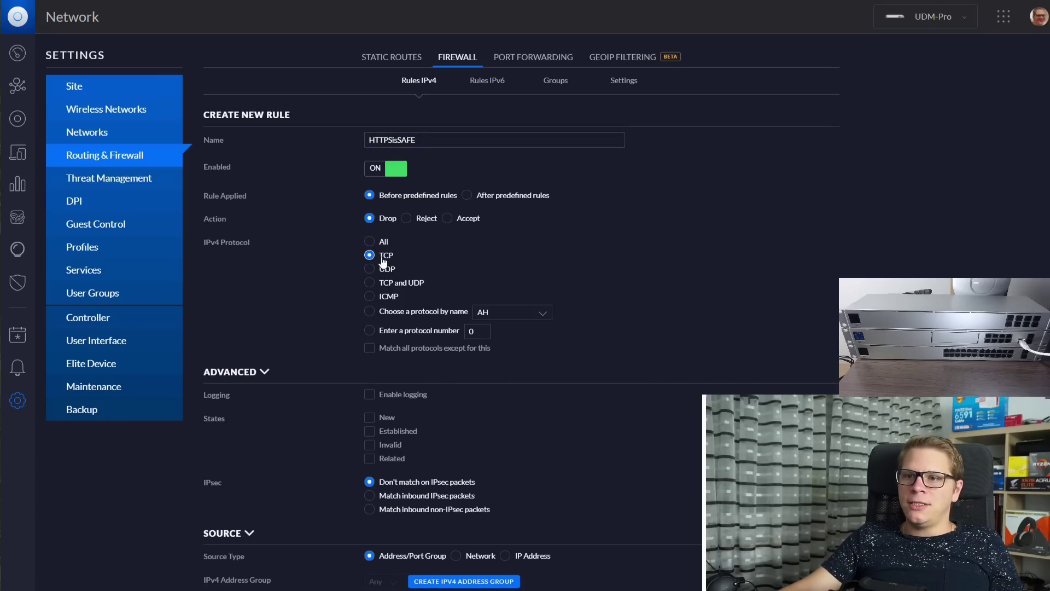
left_click(470, 219)
Step: Add a destination port group named HTTPS with port 443 to the firewall rule and save the rule
scroll(504, 271, "down", 2)
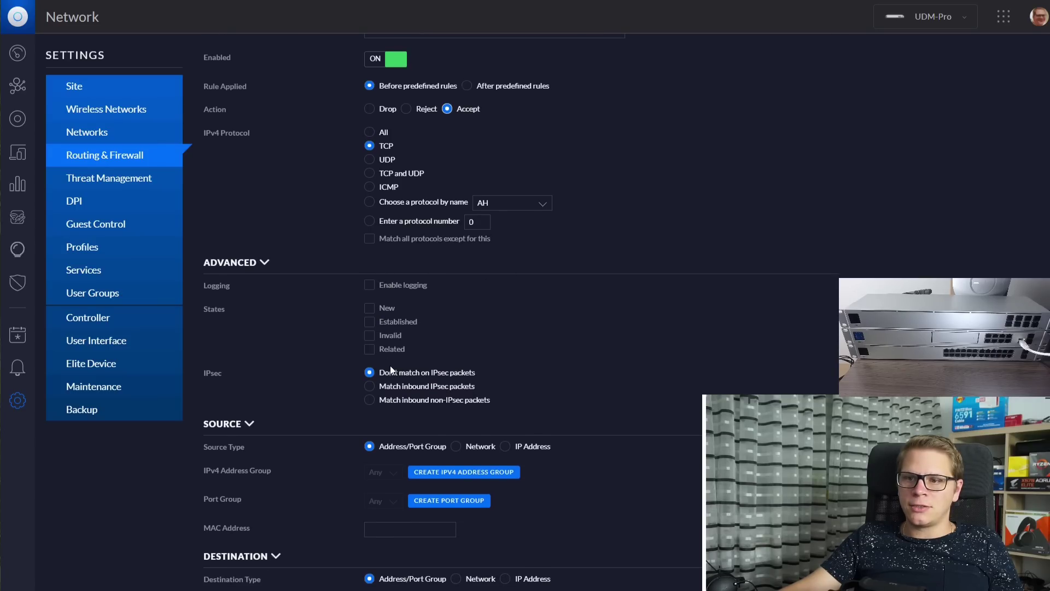
scroll(464, 368, "down", 2)
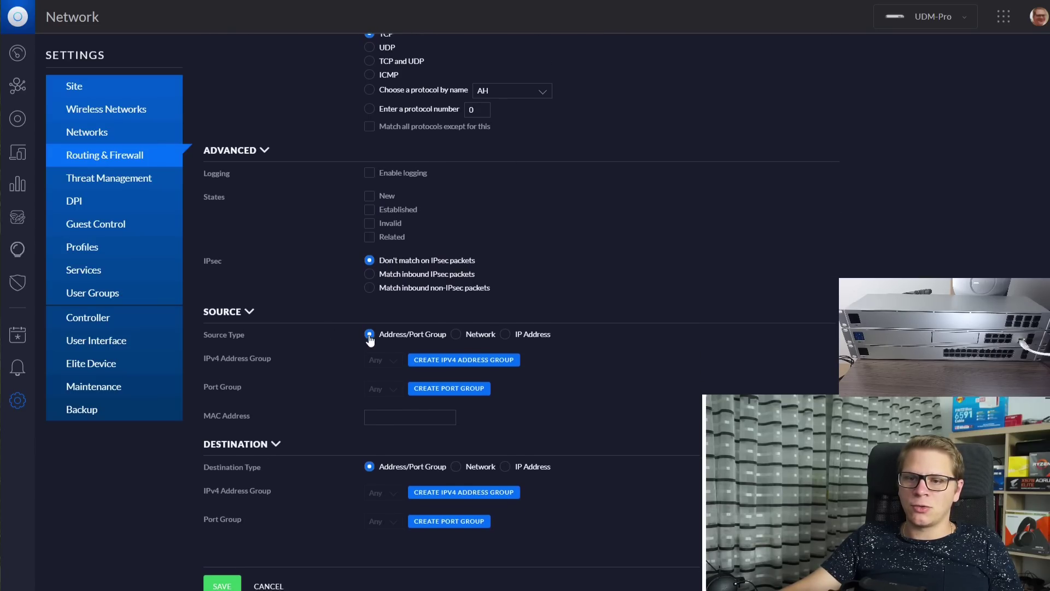
scroll(369, 339, "down", 1)
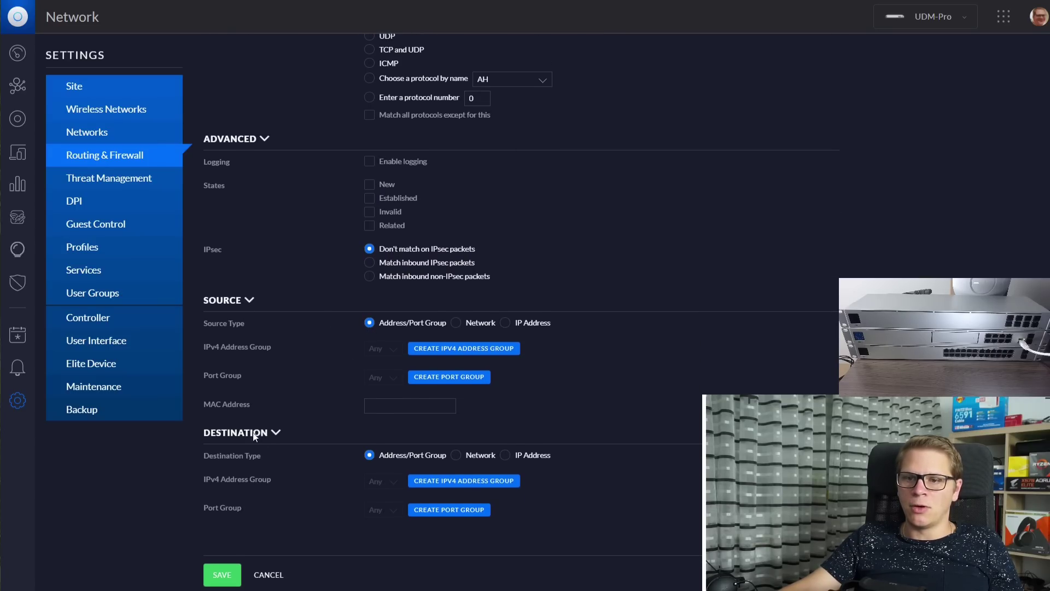
left_click(430, 512)
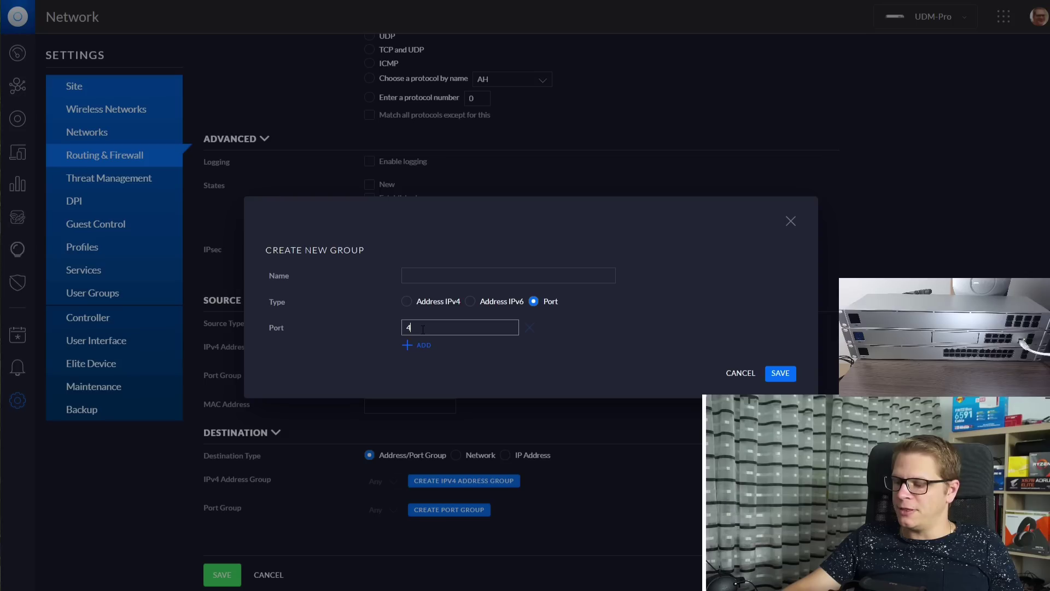
left_click(422, 273)
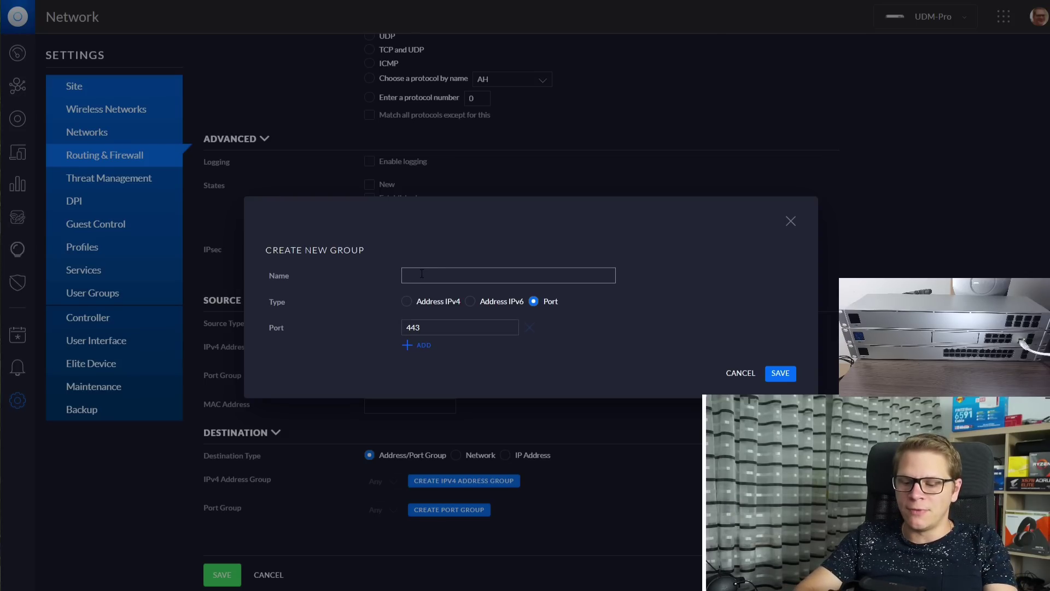
left_click(781, 374)
left_click(230, 579)
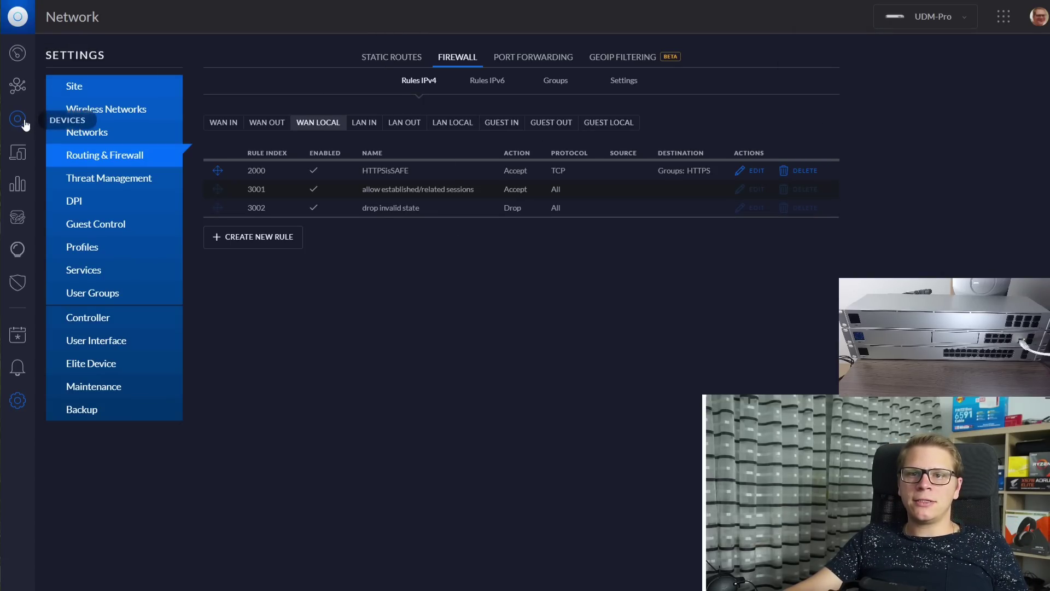
Step: Check the dashboard and the device list for the UDM-Pro's WAN IP address
left_click(19, 58)
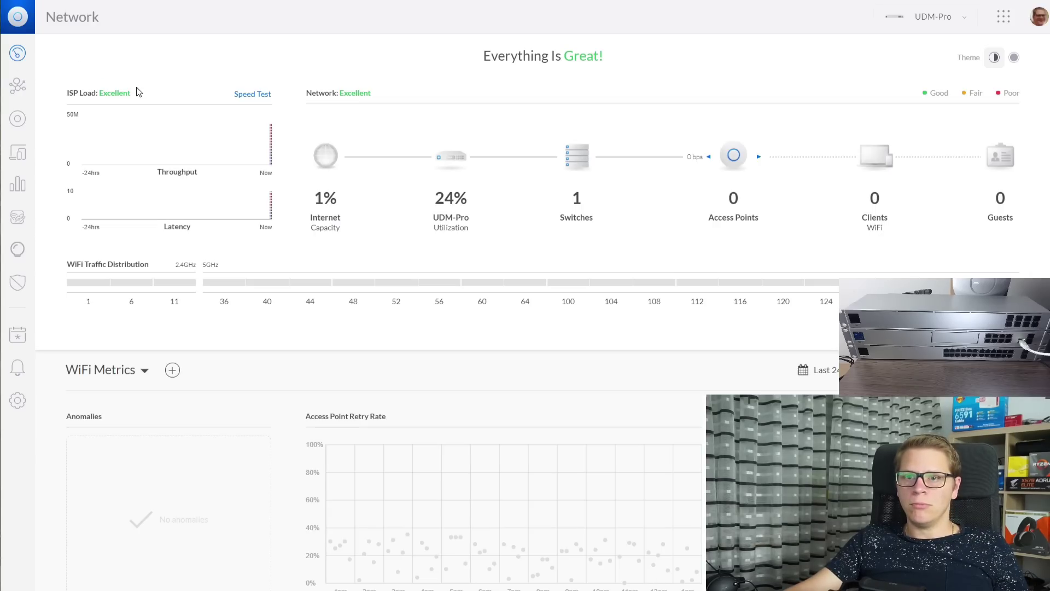
left_click(4, 121)
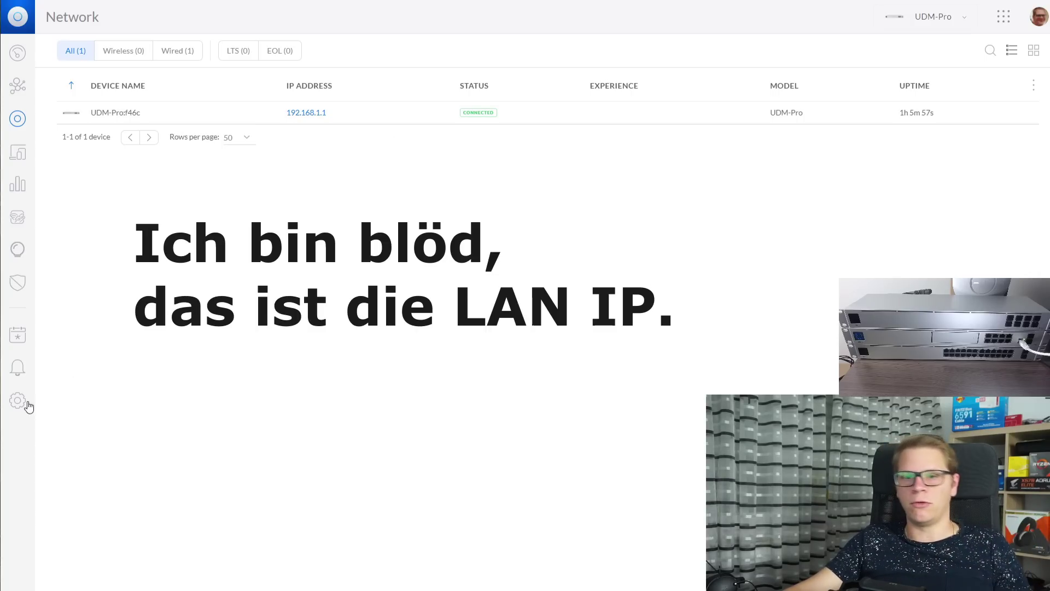
Step: Set the IPv4 connection type of the WAN network on port WAN1 to Static IP
left_click(17, 402)
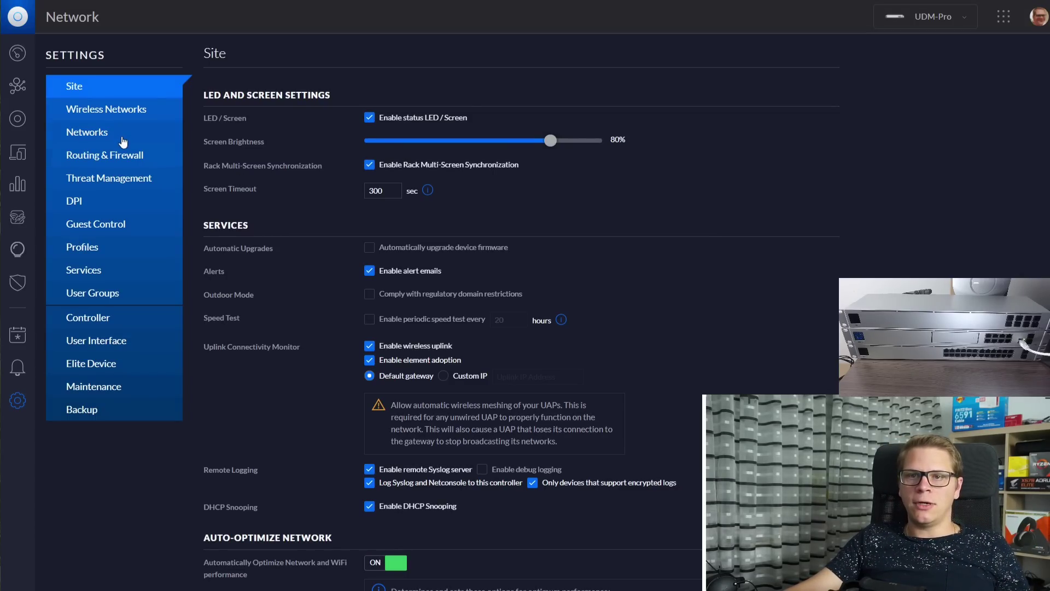
left_click(119, 138)
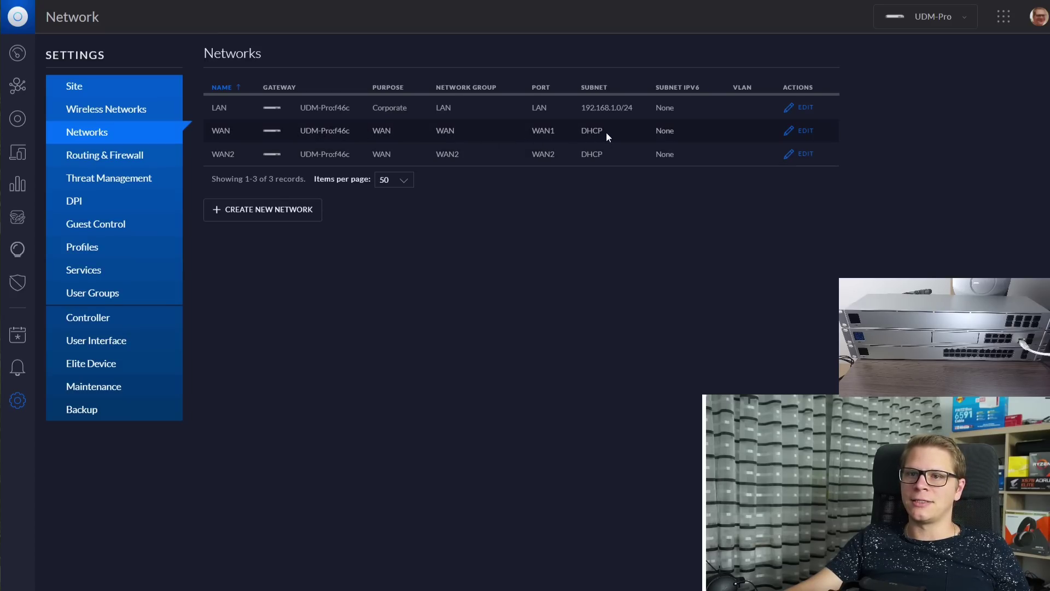
left_click_drag(432, 128, 286, 127)
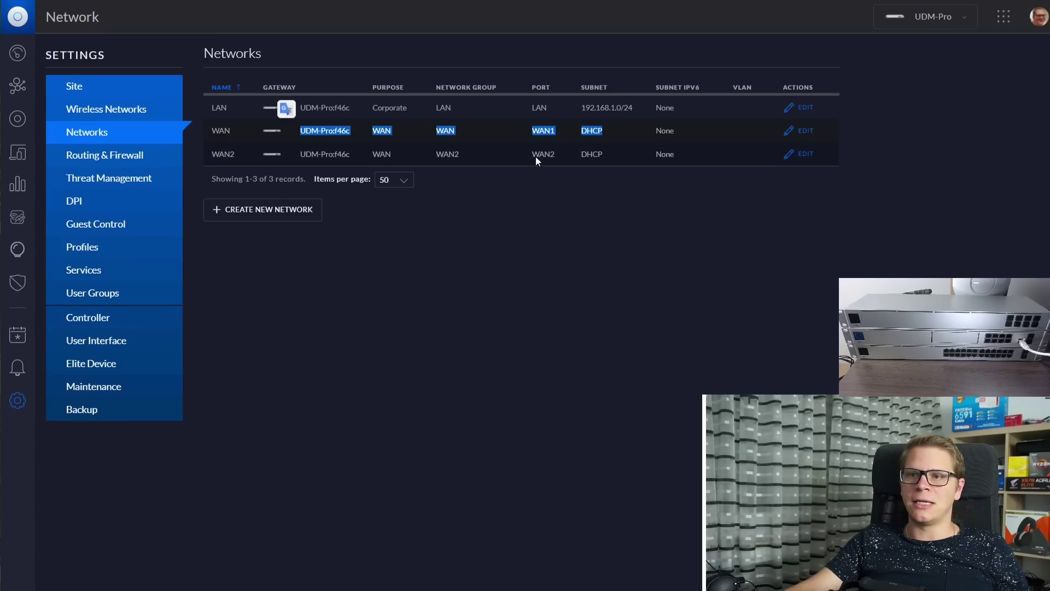
left_click(801, 134)
left_click(398, 229)
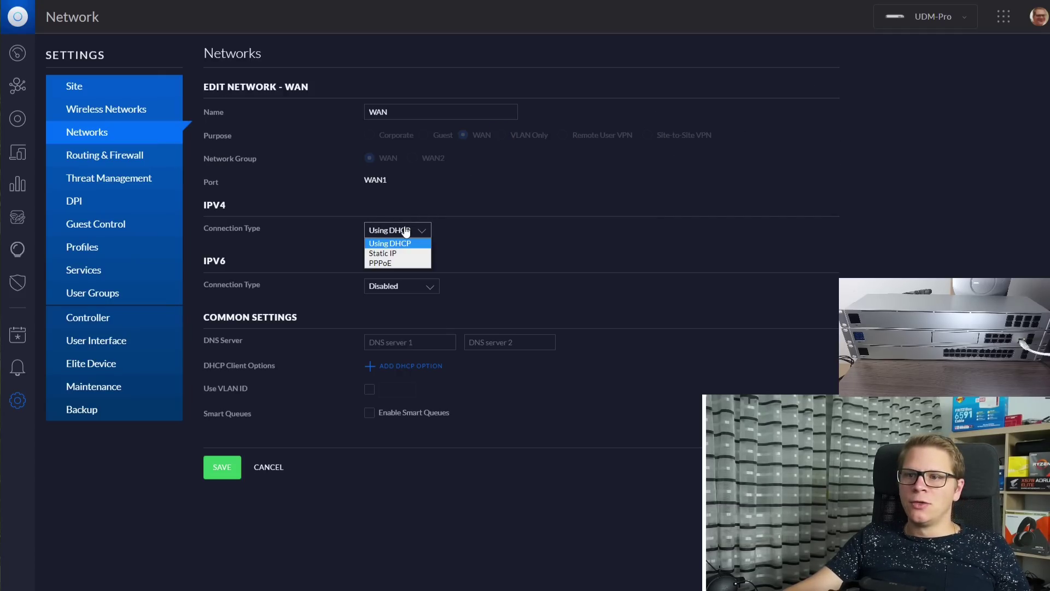
left_click(402, 246)
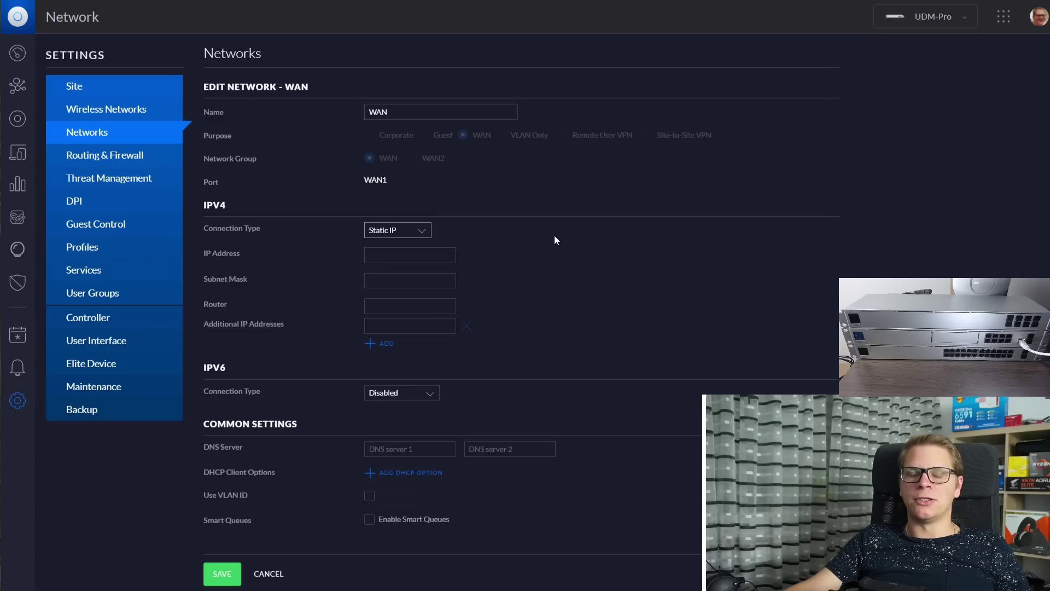
Step: Set the WAN's IP address to 192.168.0.50, subnet mask 255.255.255.0, router 192.168.0.1 and first DNS server 192.168.0.104, and save the network
left_click(380, 254)
type("192.168.0.50")
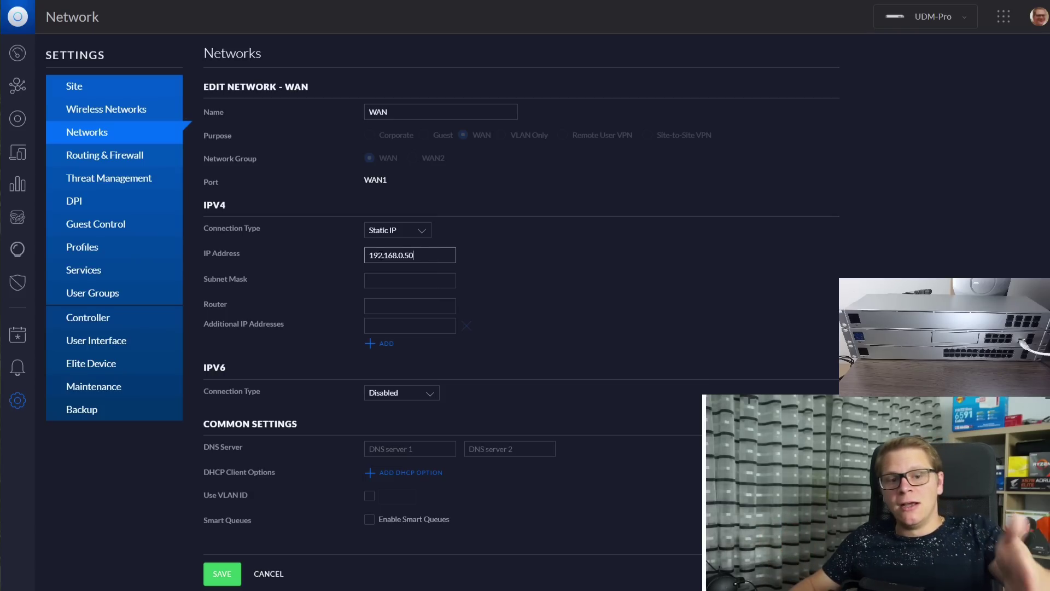
left_click(408, 282)
type("255.255.255.0")
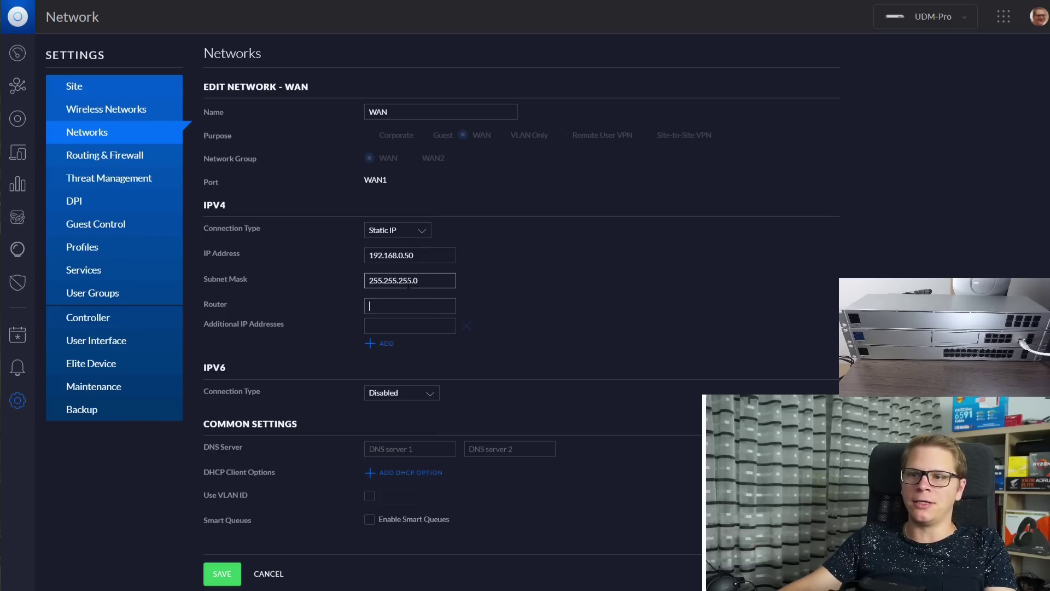
type("192.168.0.1")
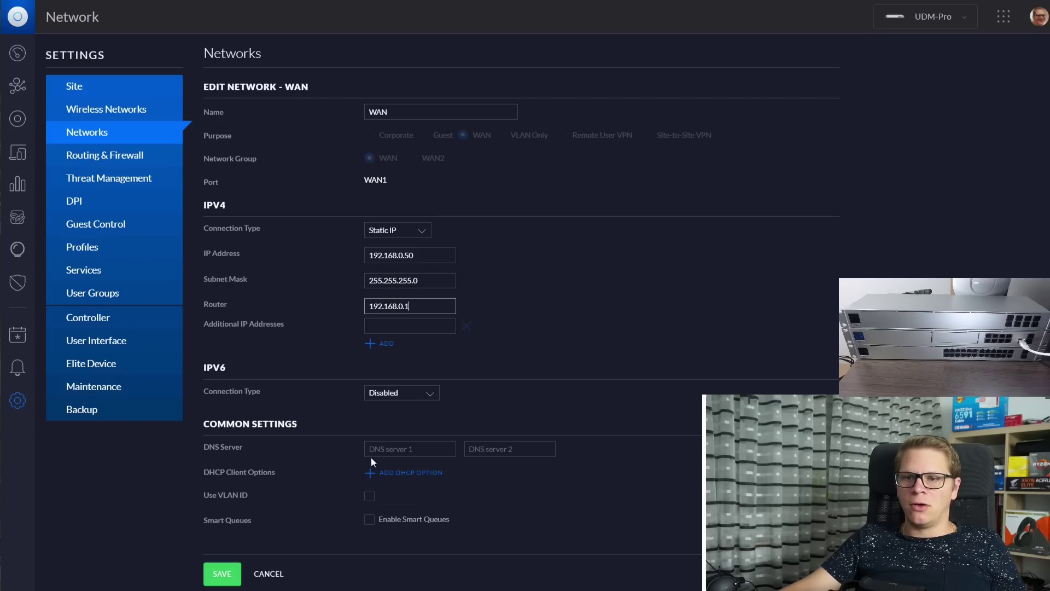
left_click(400, 448)
type("192.168.0.104")
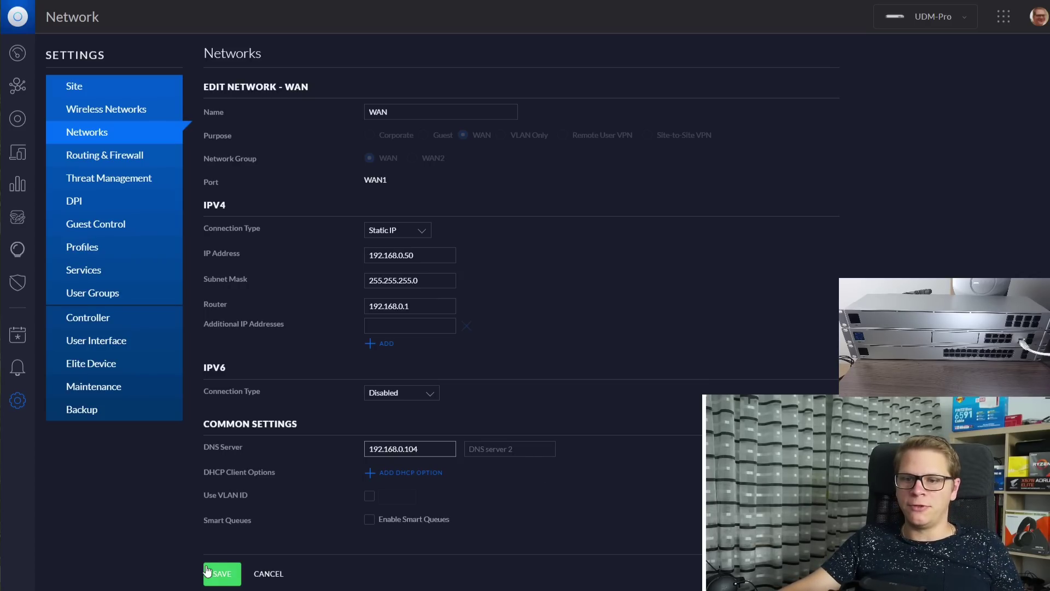
left_click(223, 574)
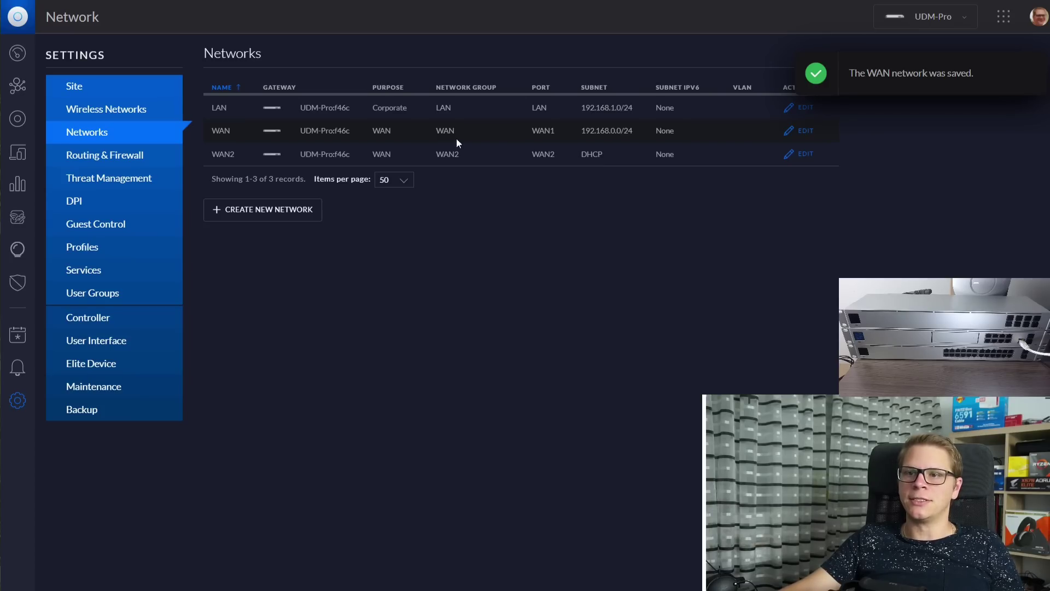
left_click(18, 54)
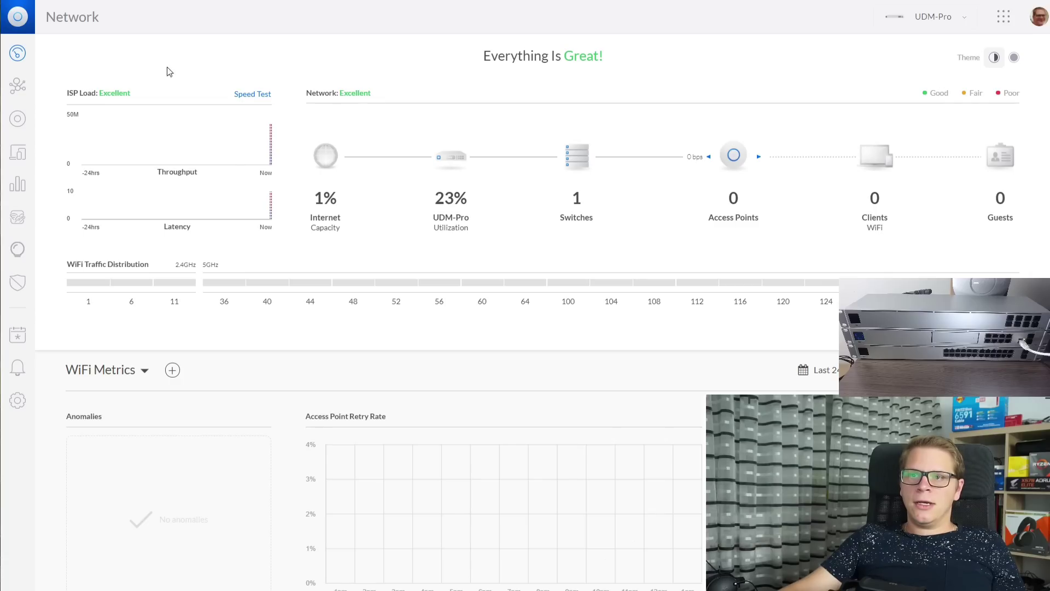
left_click(18, 119)
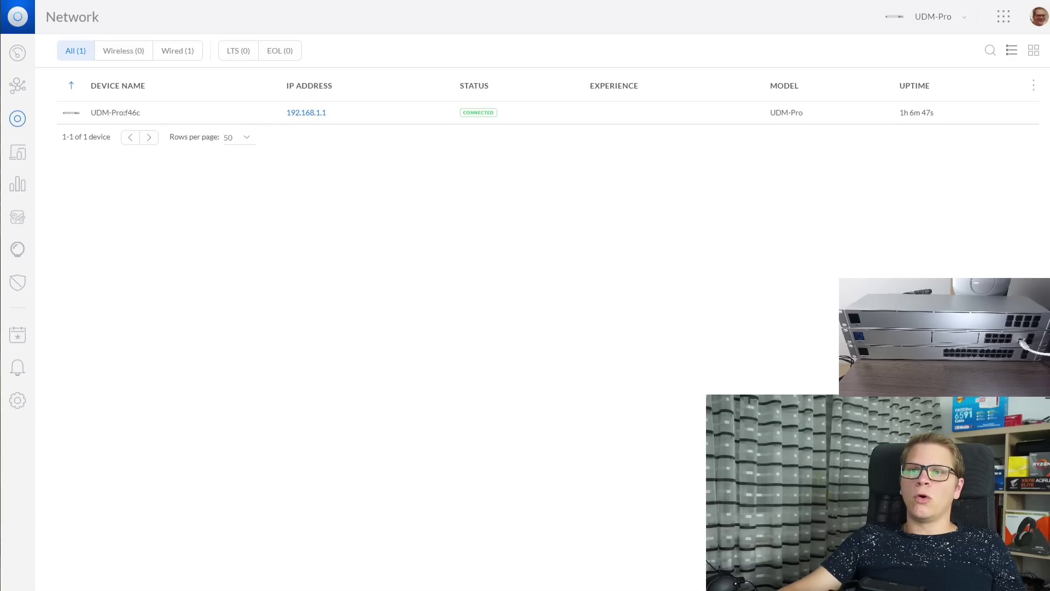
key("ctrl+t")
type("https")
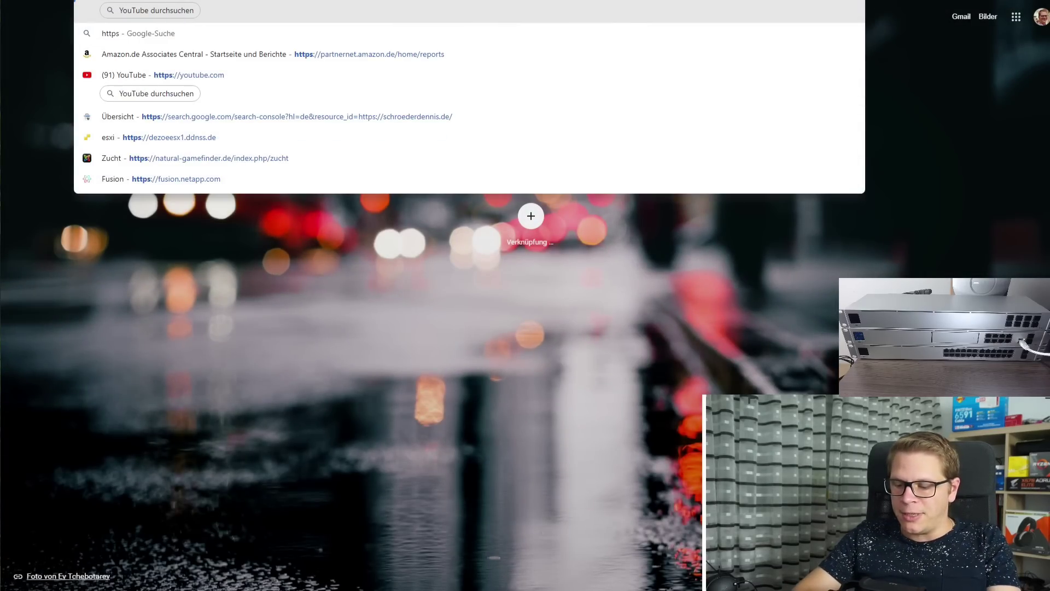
type("://192")
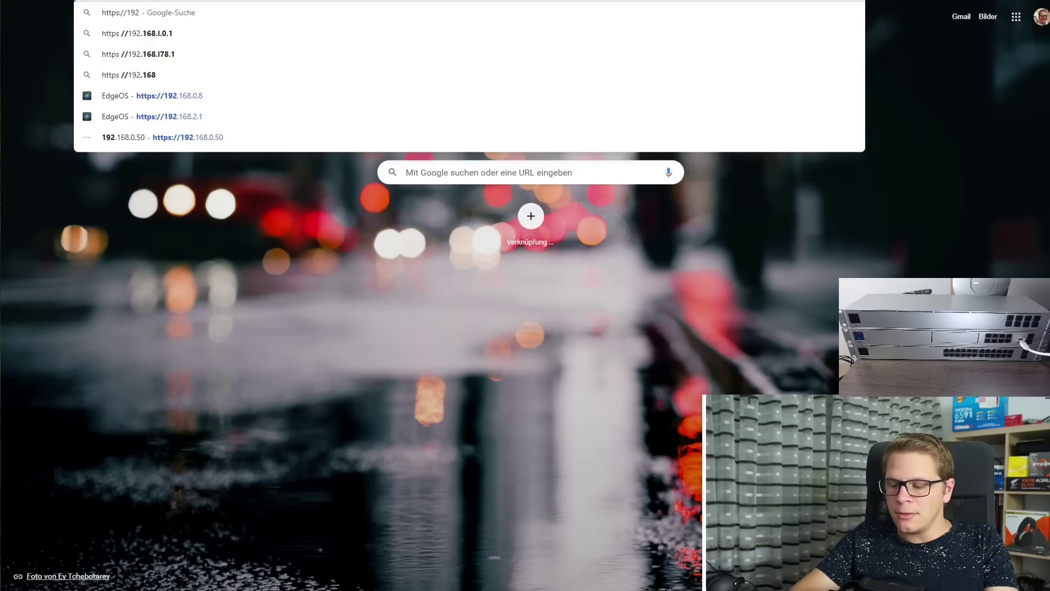
type(".168.0.50")
key("Return")
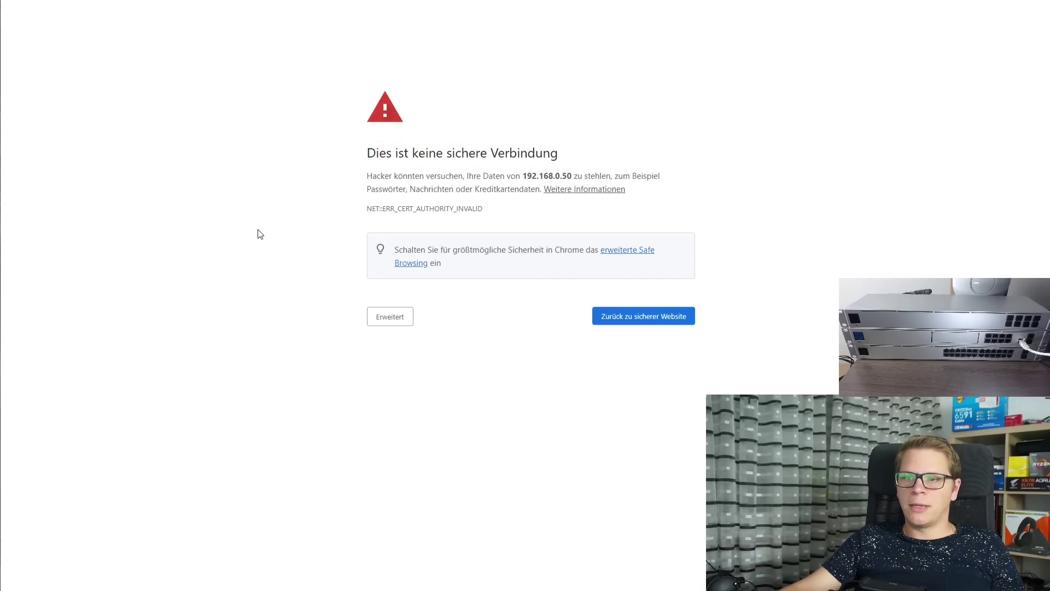
left_click(389, 316)
left_click(407, 414)
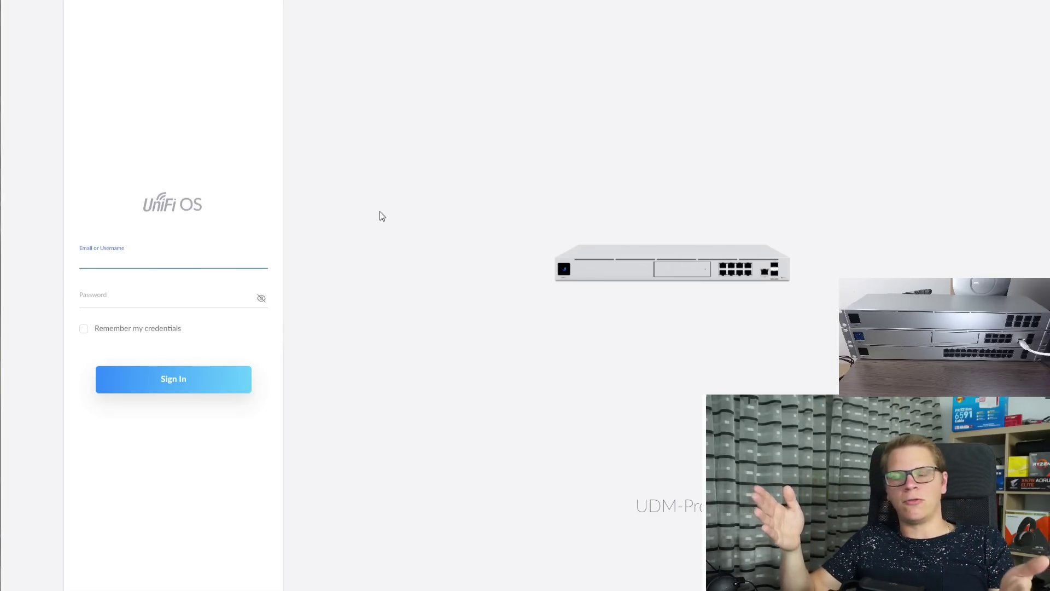
Step: Sign in to UniFi OS with the account's email address and password, and dismiss the browser's notification bar
type("d")
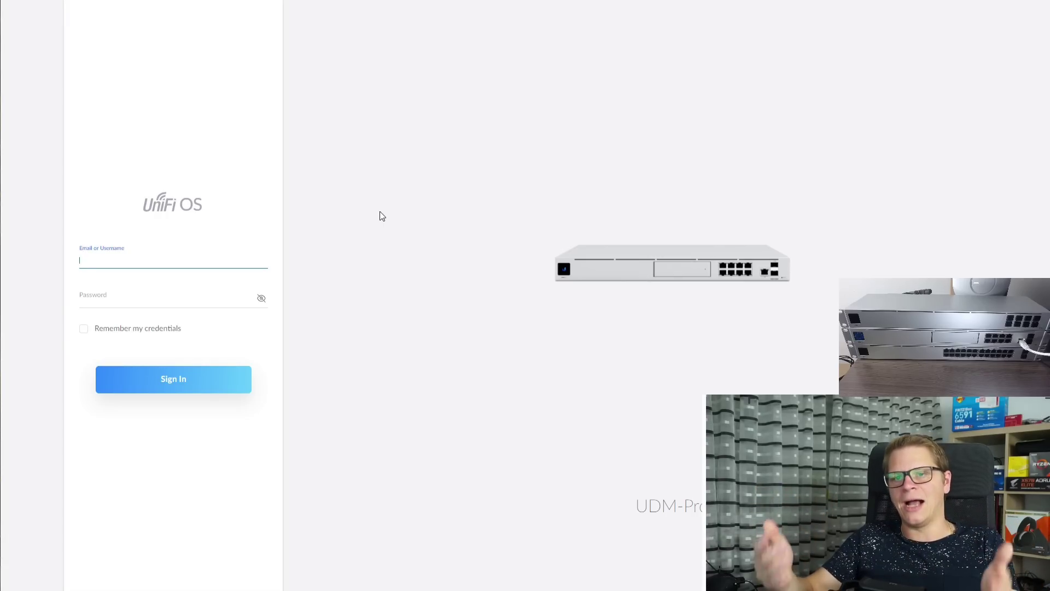
type("ennis")
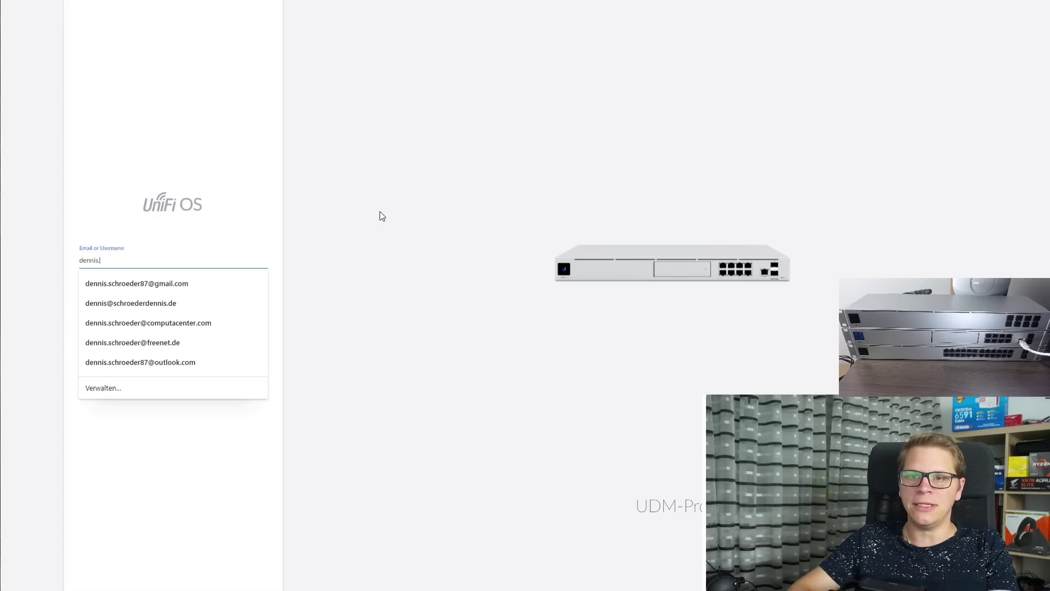
key("Down")
key("Return")
key("Tab")
type("••")
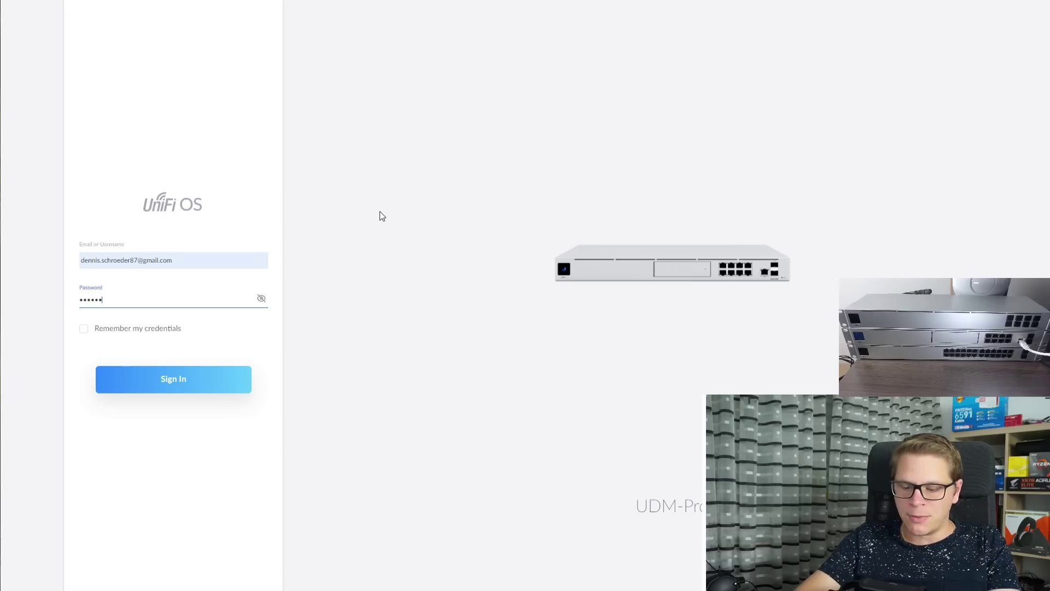
key("Return")
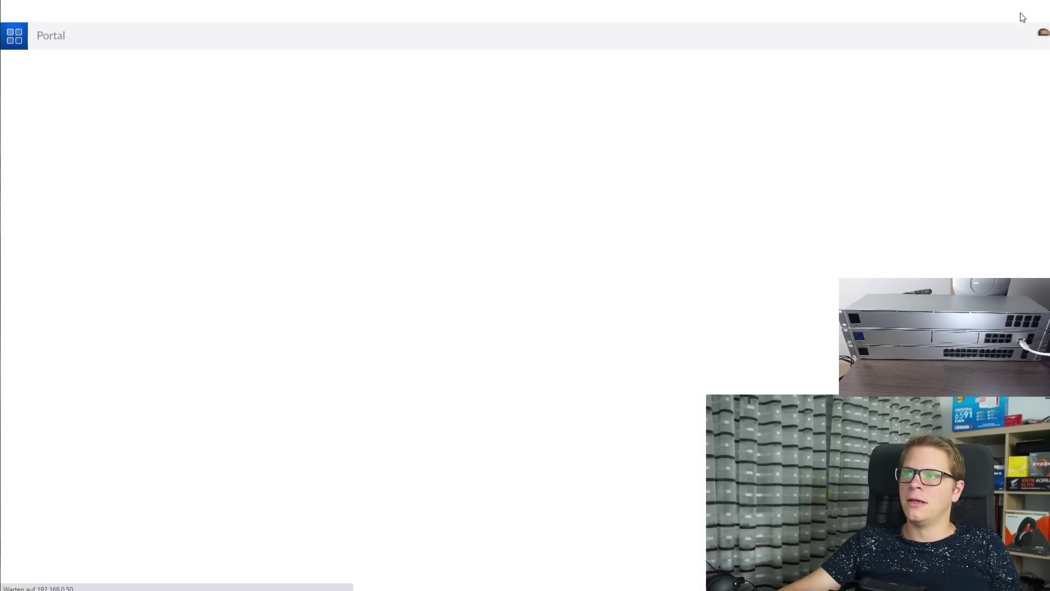
left_click(1024, 13)
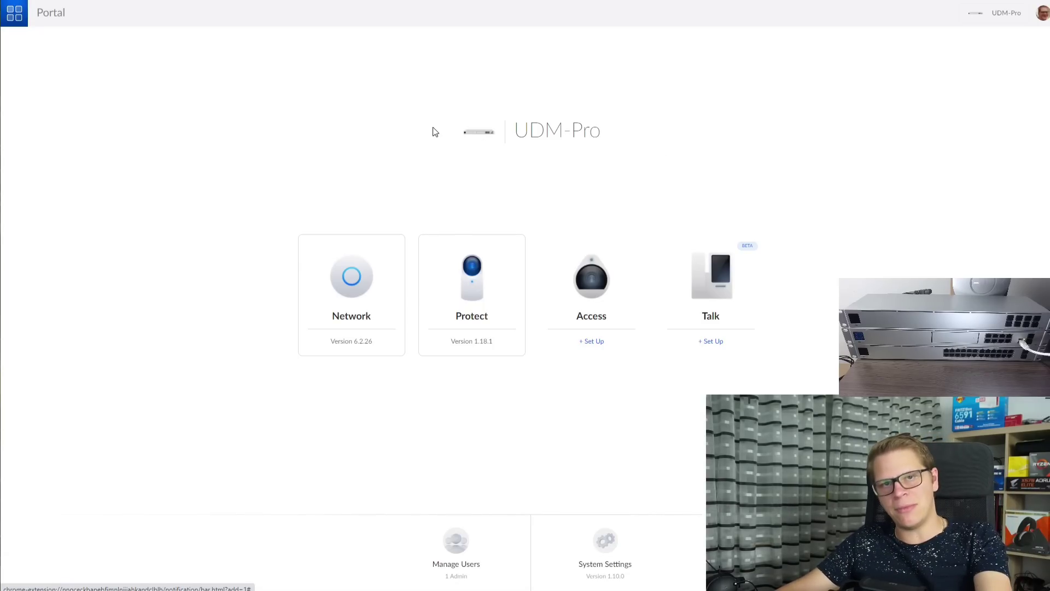
Step: Open the Network application, run an internet speed test and close it
left_click(347, 290)
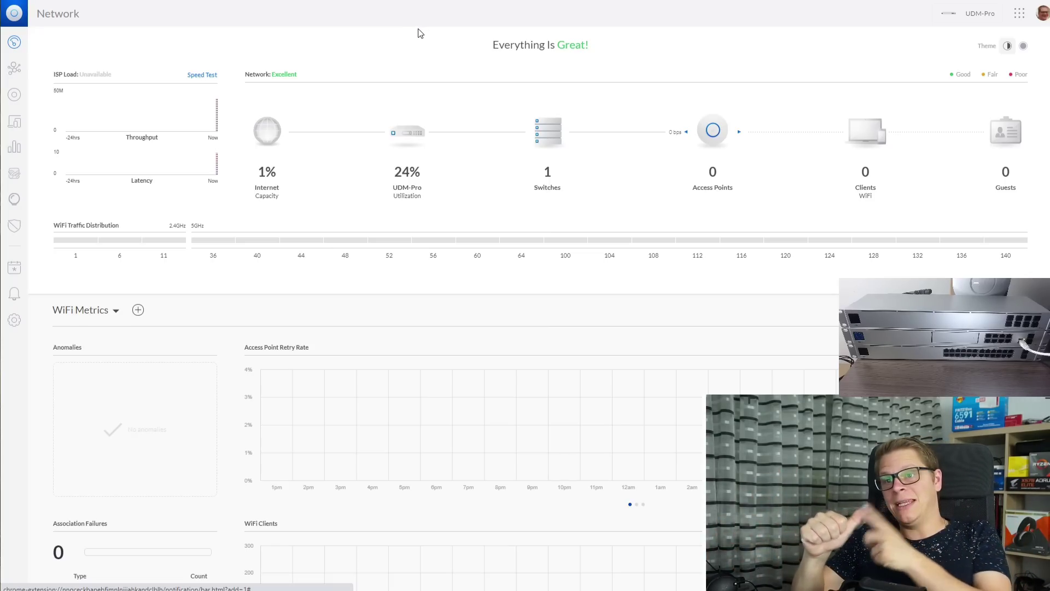
left_click(202, 75)
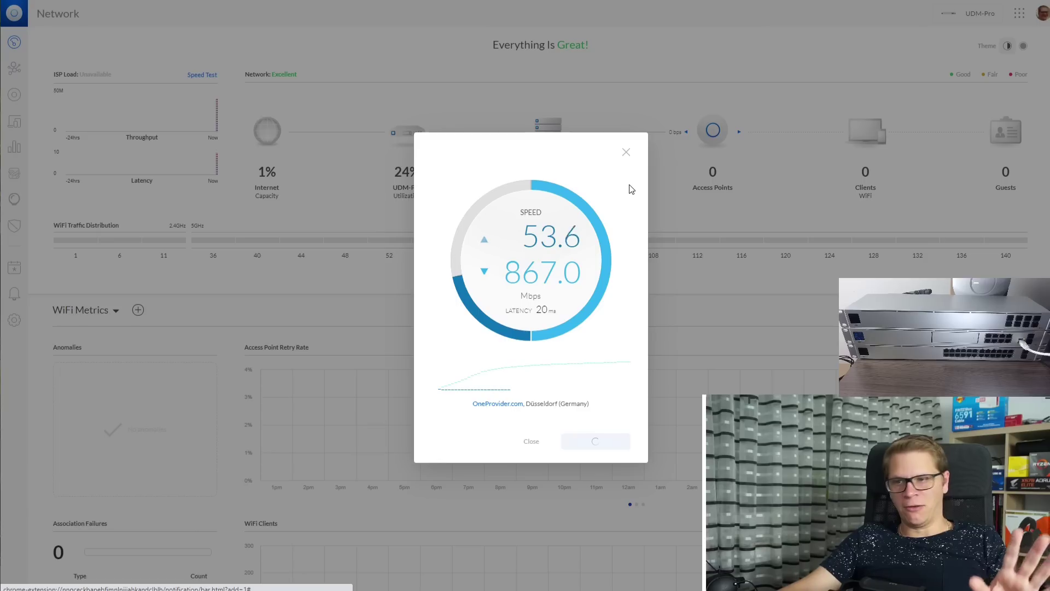
left_click(626, 152)
Step: Open the LAN network's configuration and review its gateway subnet and DHCP settings
left_click(15, 321)
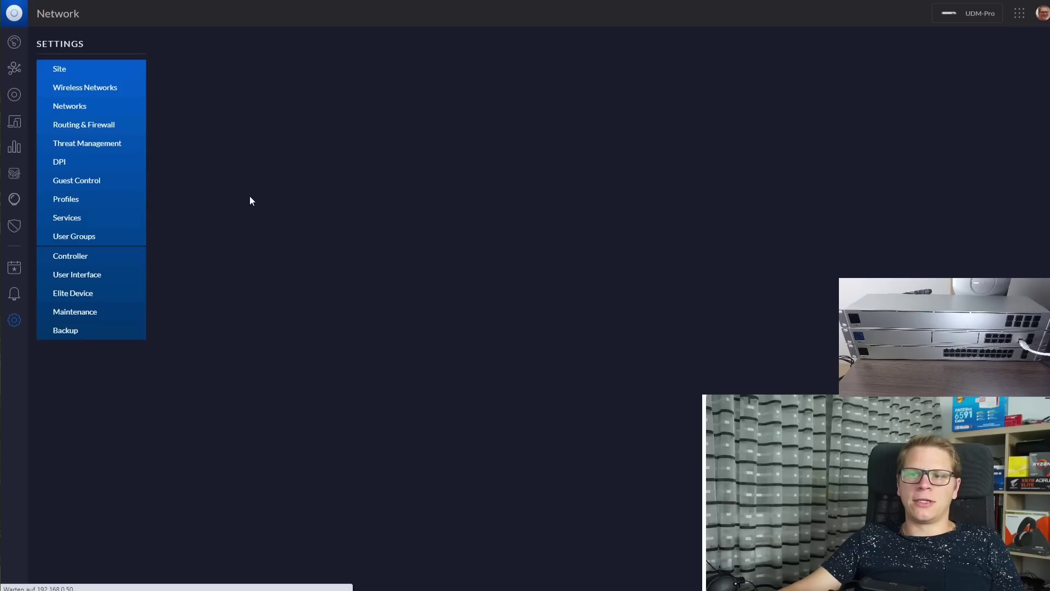
left_click(90, 127)
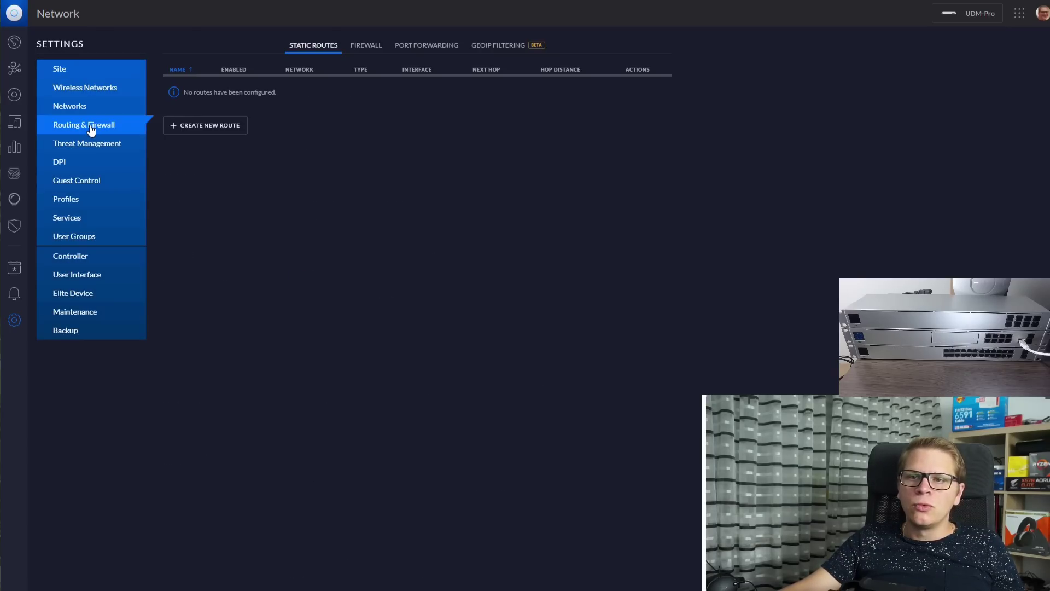
left_click(80, 106)
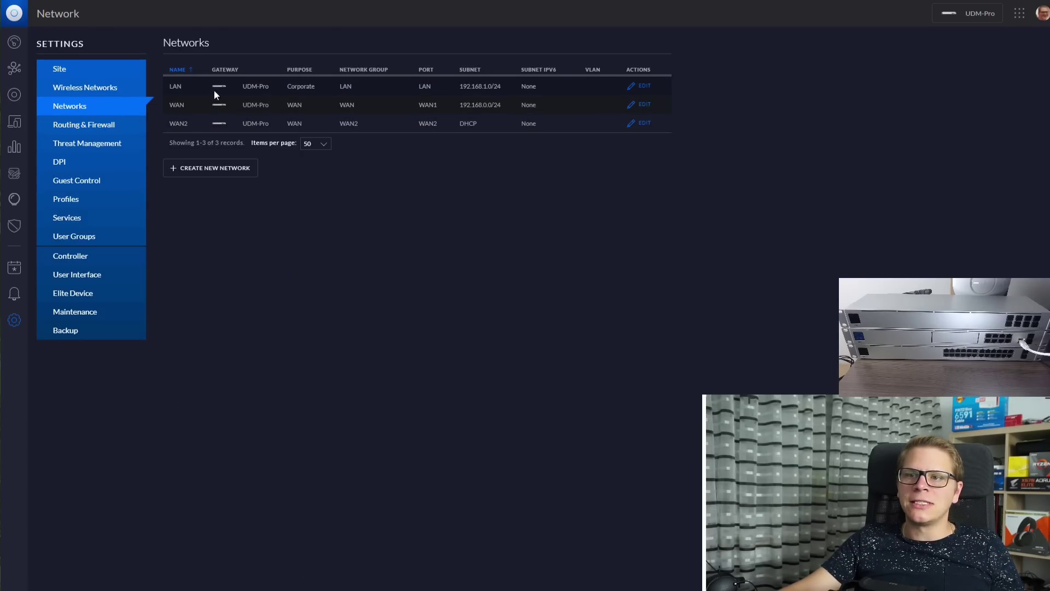
left_click(558, 185)
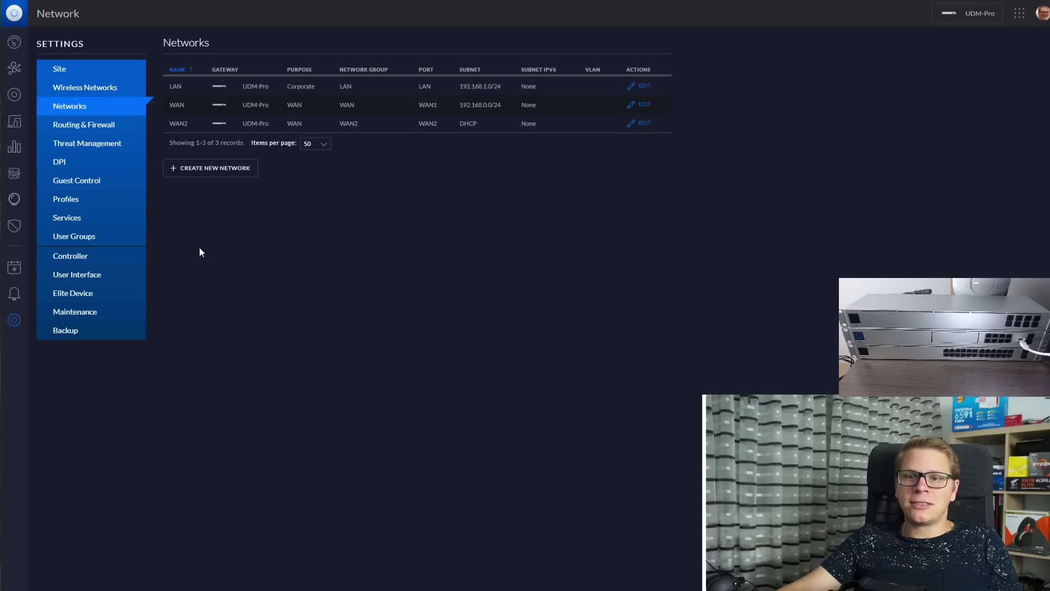
left_click(638, 88)
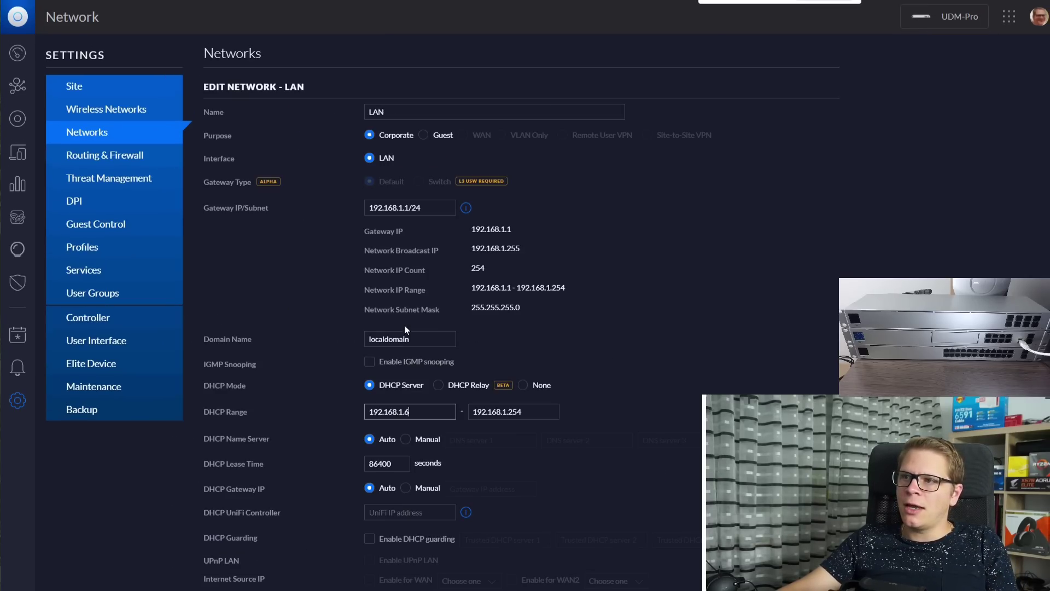
scroll(424, 409, "down", 2)
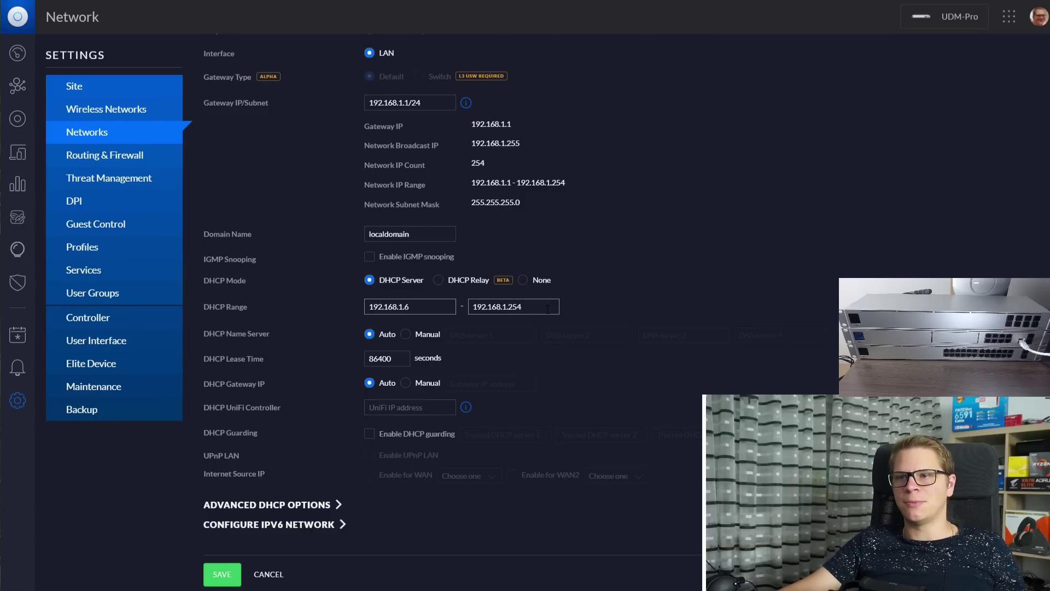
scroll(549, 317, "up", 2)
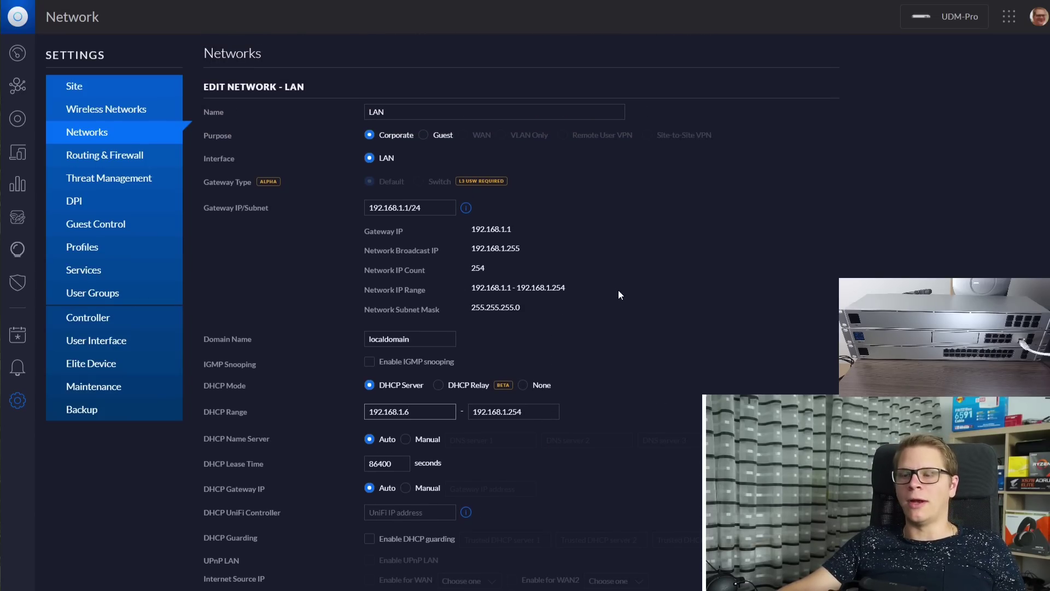
scroll(618, 294, "down", 2)
scroll(619, 295, "up", 2)
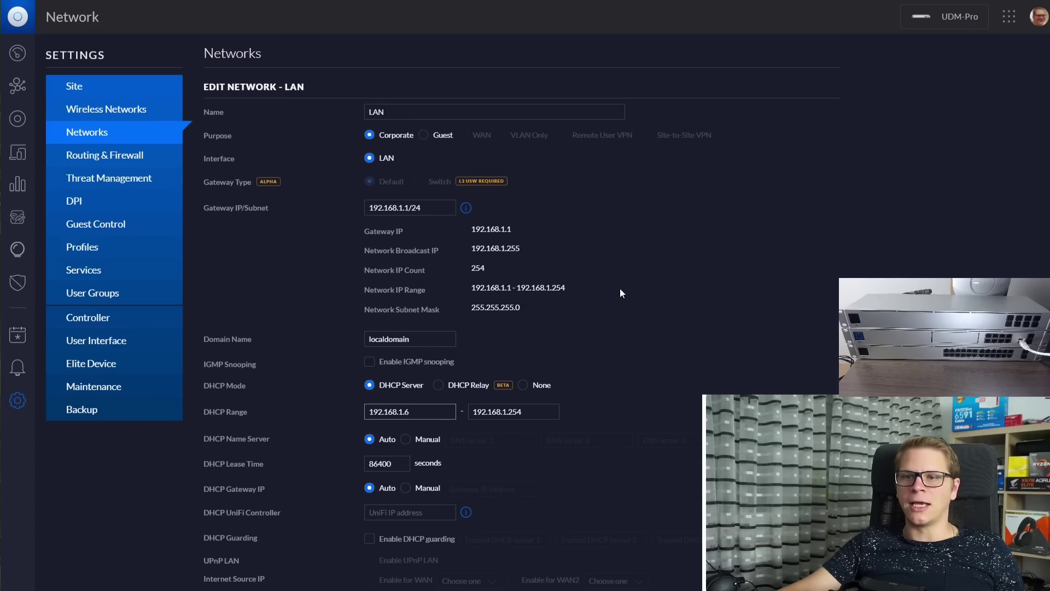
left_click(18, 53)
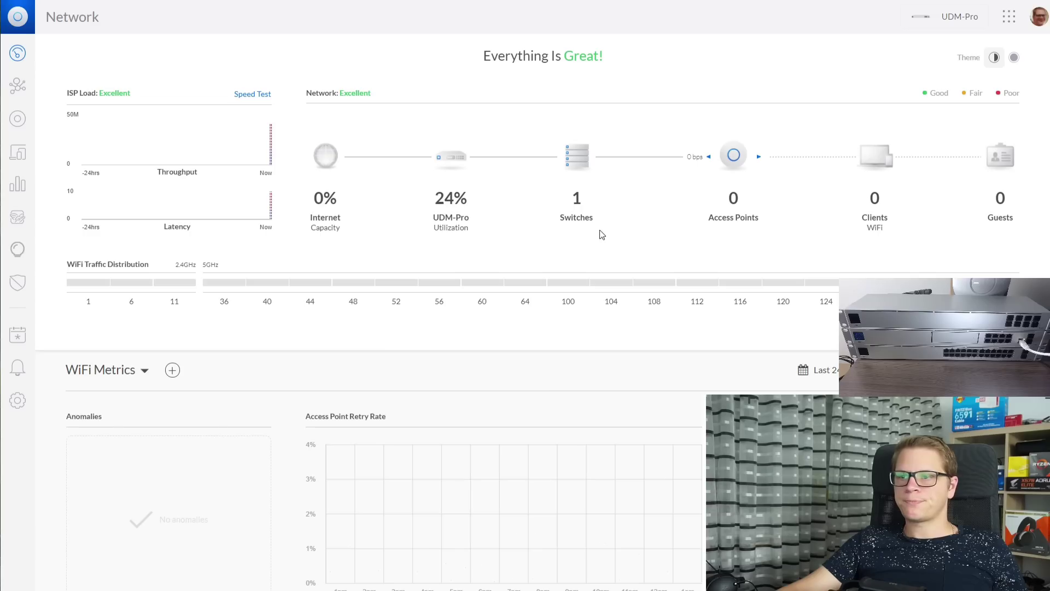
left_click(572, 156)
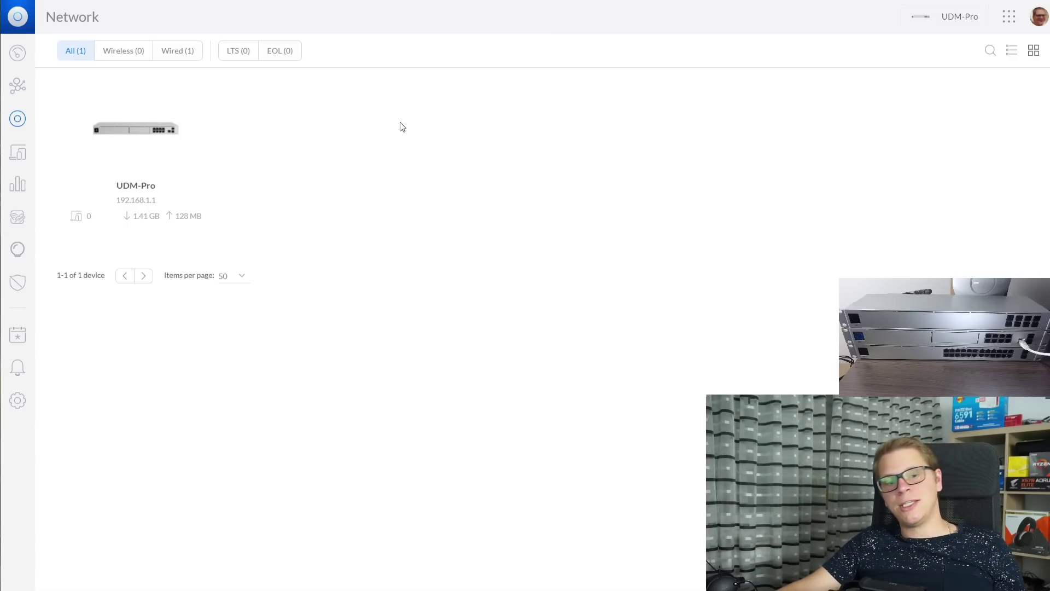
left_click(154, 137)
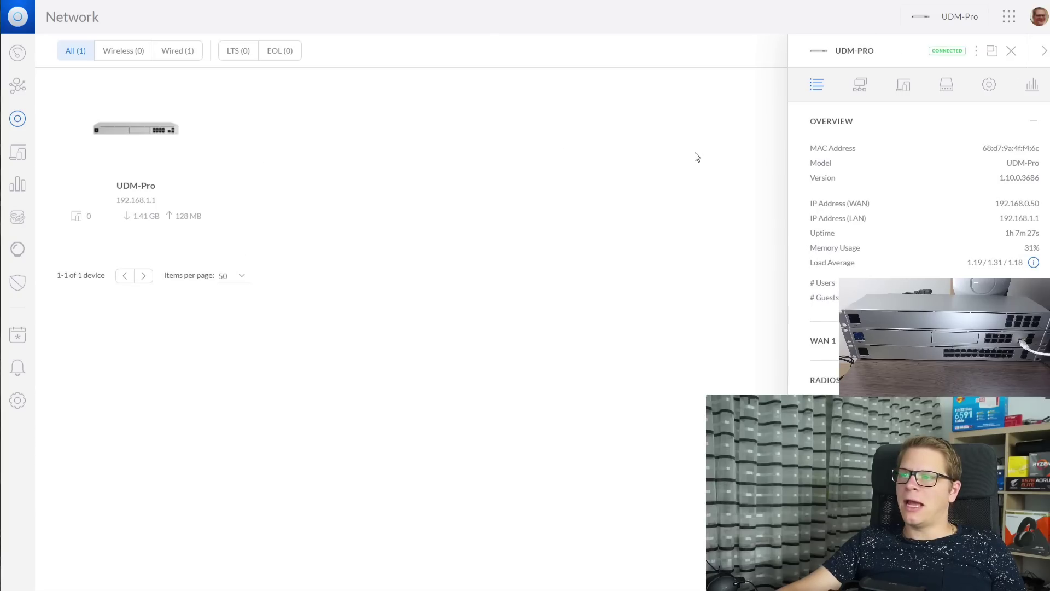
left_click(860, 85)
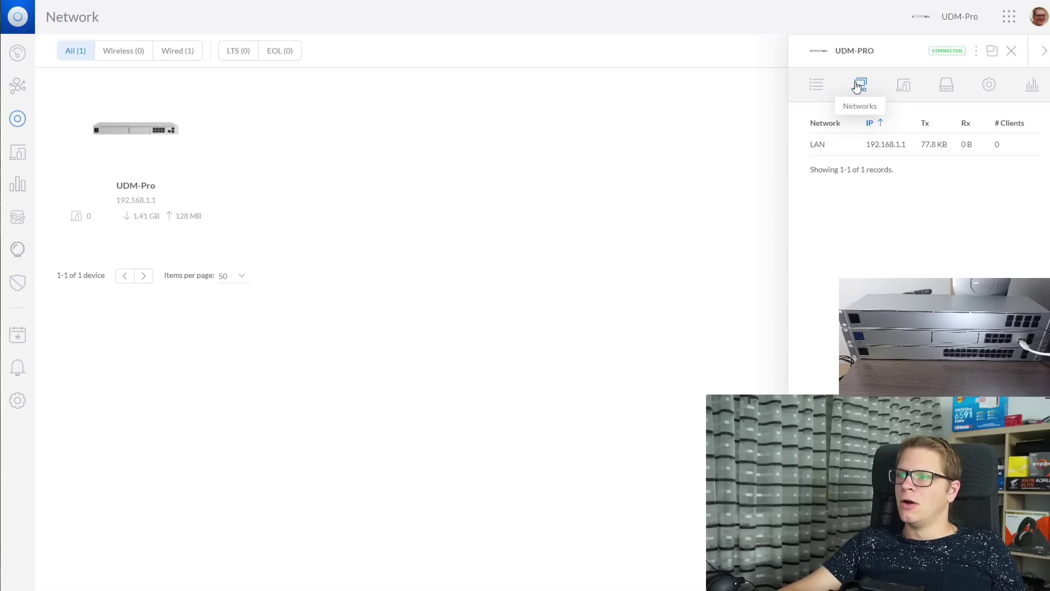
left_click(946, 87)
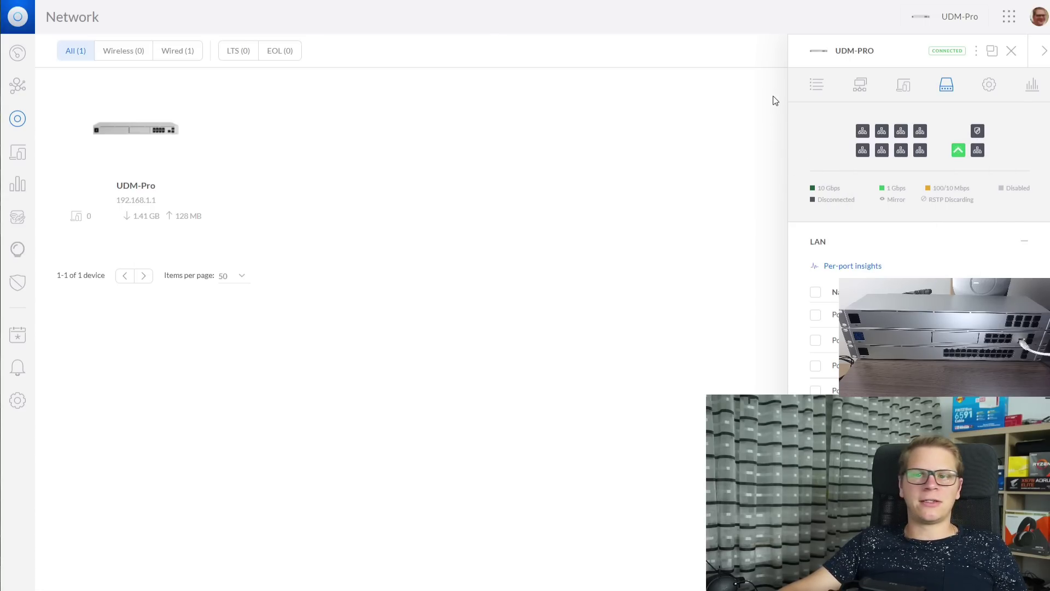
Step: View the dashboard and the network topology, and show the devices page as a list
left_click(18, 52)
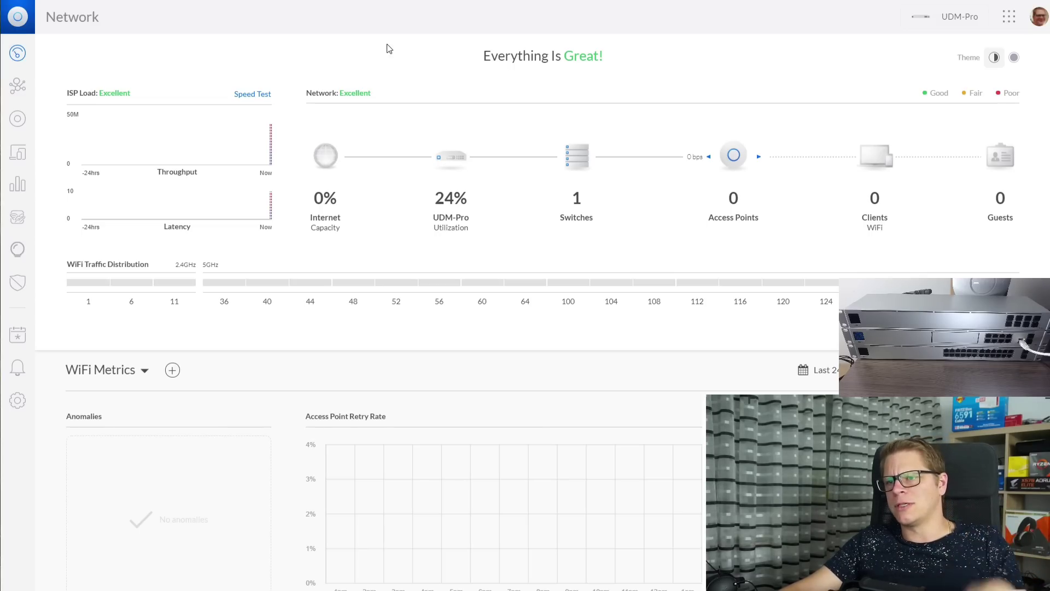
left_click(17, 86)
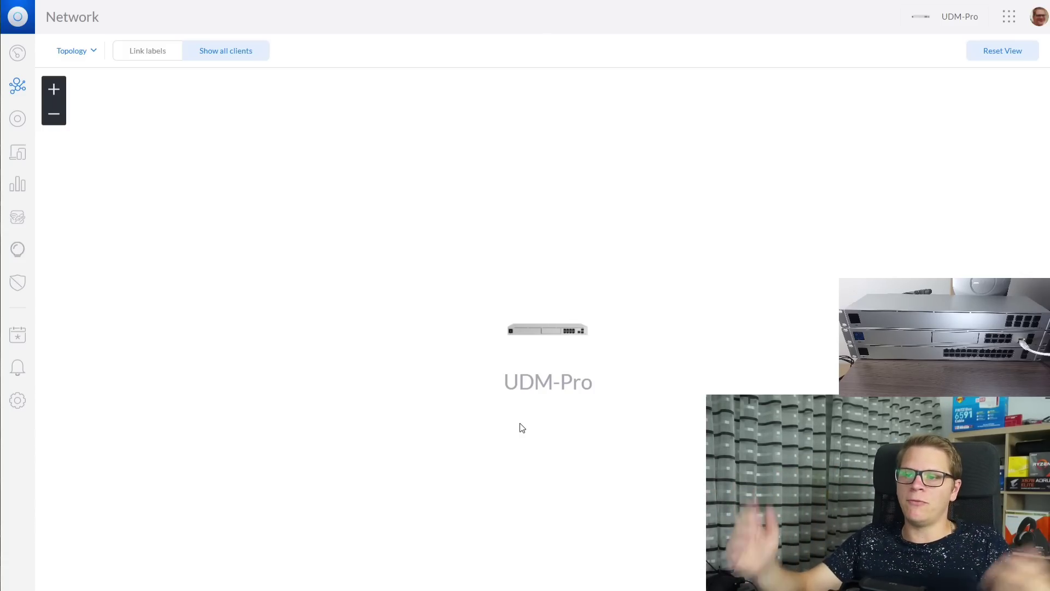
left_click(18, 121)
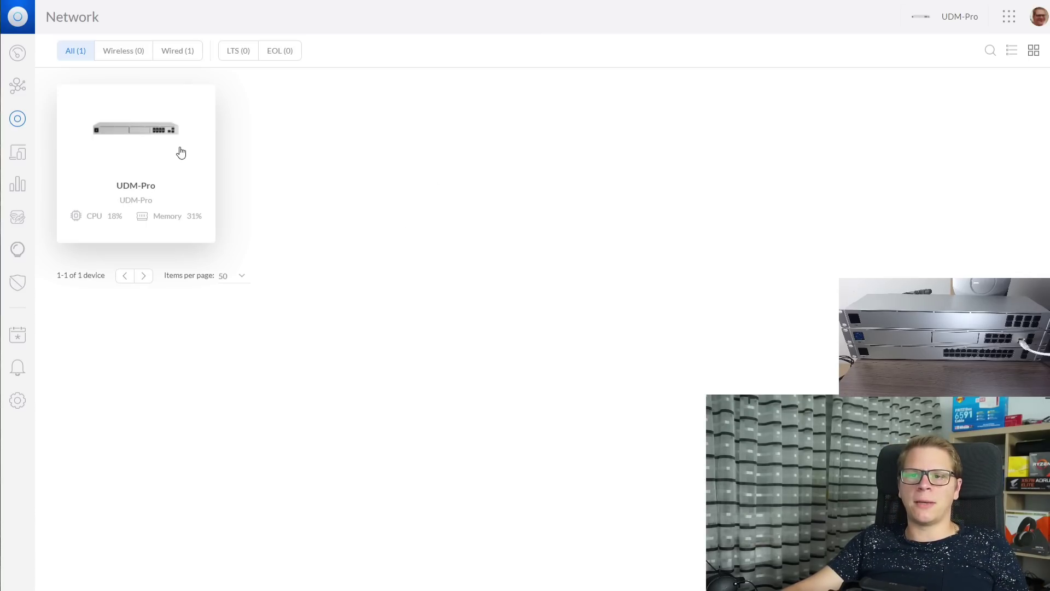
left_click(1011, 51)
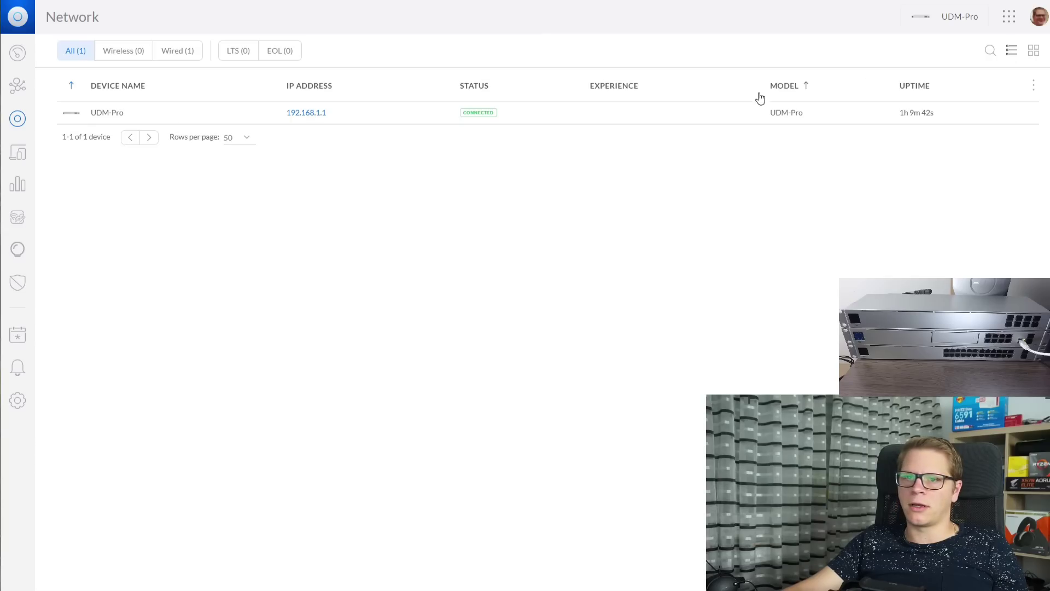
Step: Show the devices page as a grid, and look through the traffic statistics and the switch port statistics
left_click(1033, 54)
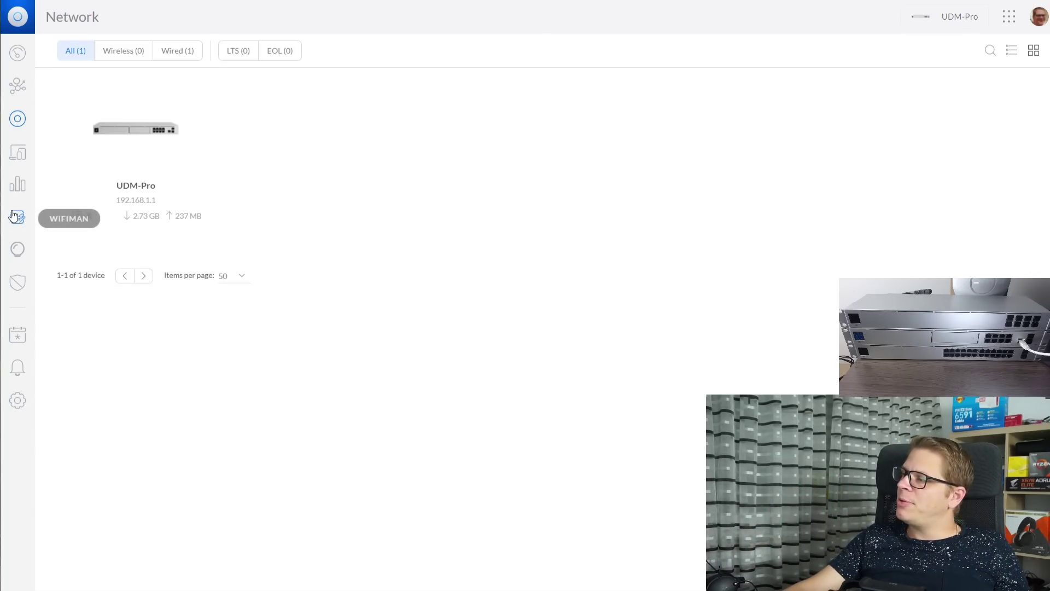
left_click(18, 184)
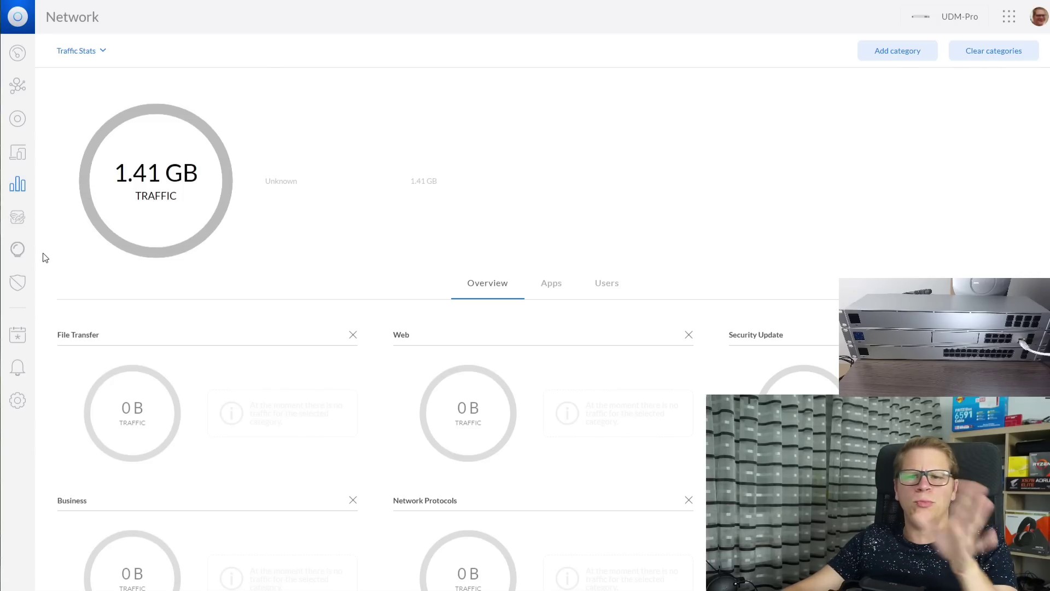
left_click(17, 248)
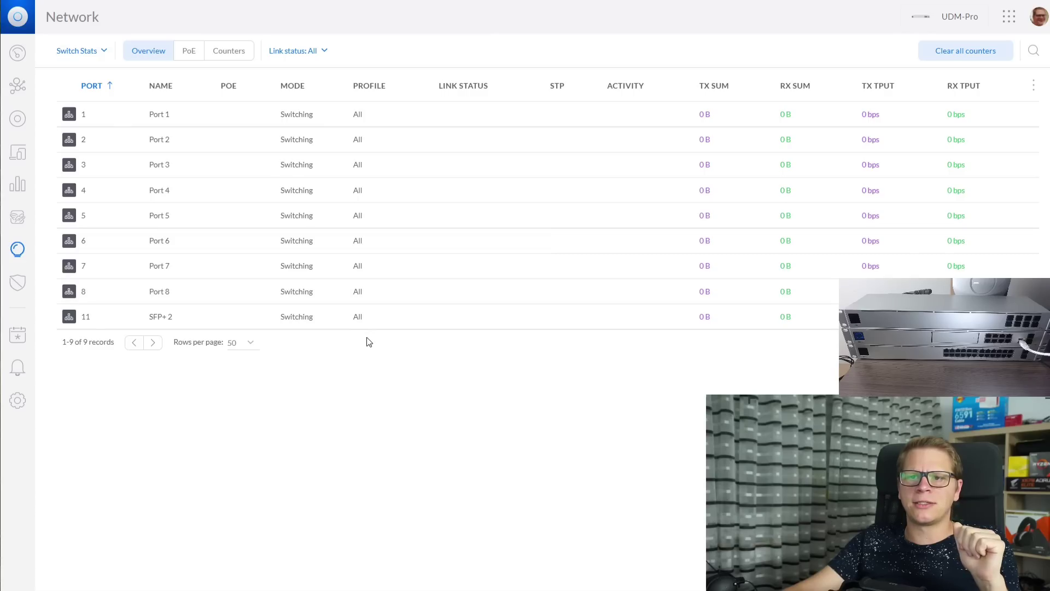
left_click(18, 218)
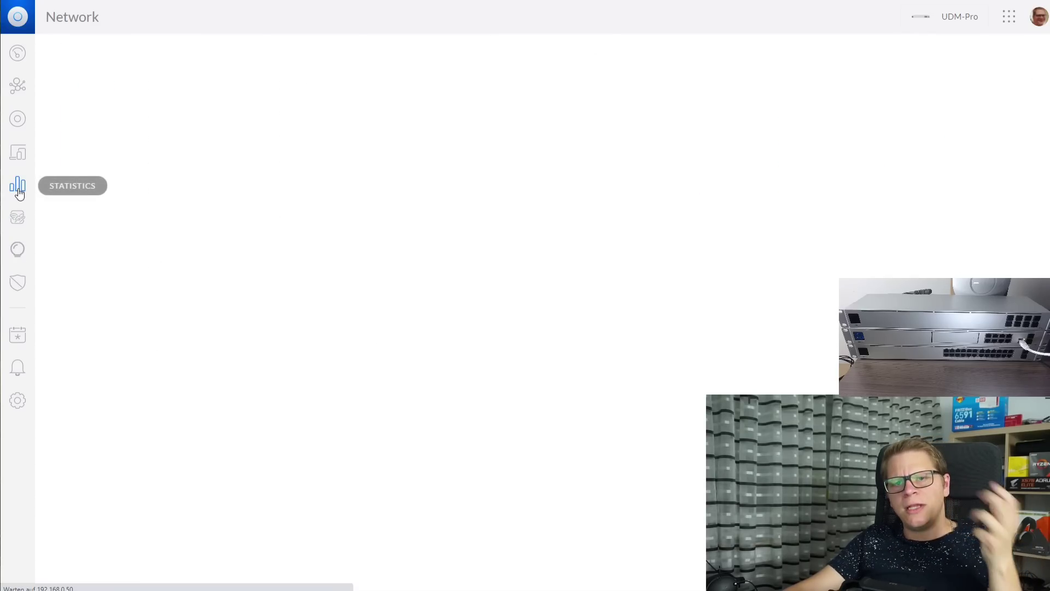
Step: Review the traffic statistics overview and check the clients page
left_click(17, 185)
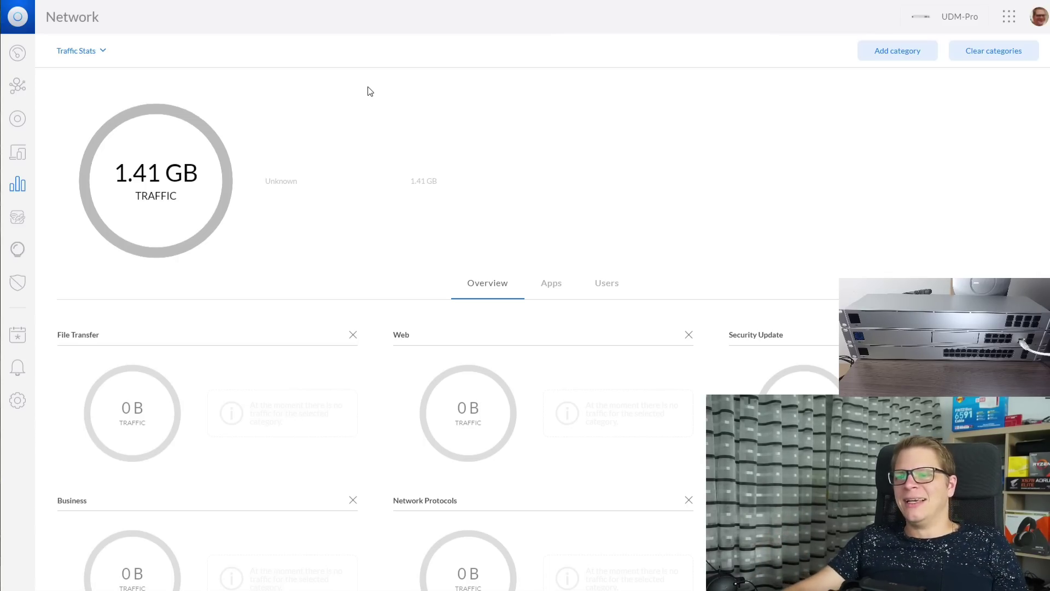
scroll(364, 93, "down", 1)
scroll(372, 211, "up", 1)
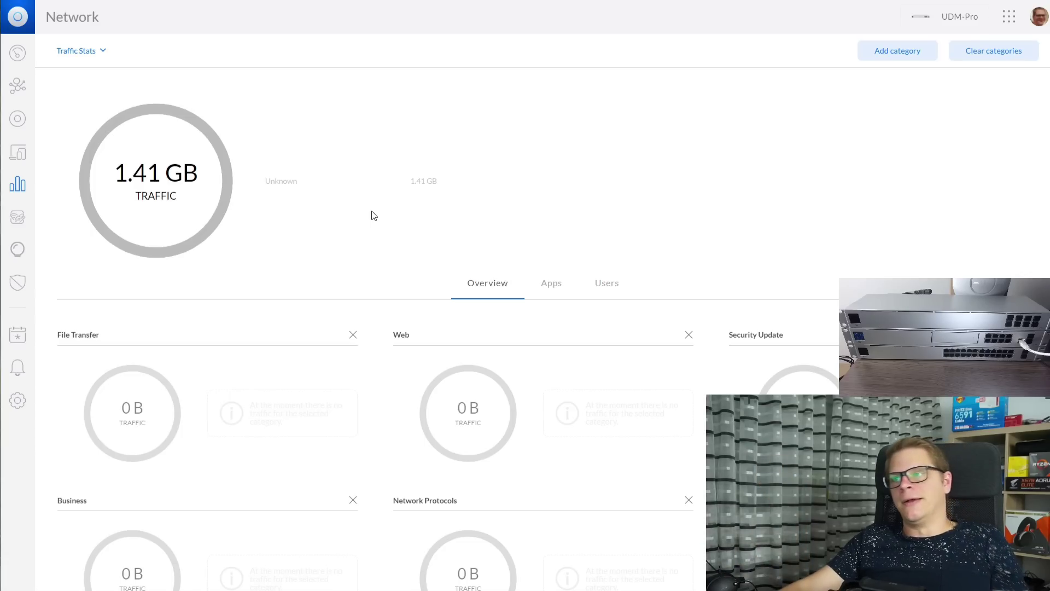
left_click(18, 156)
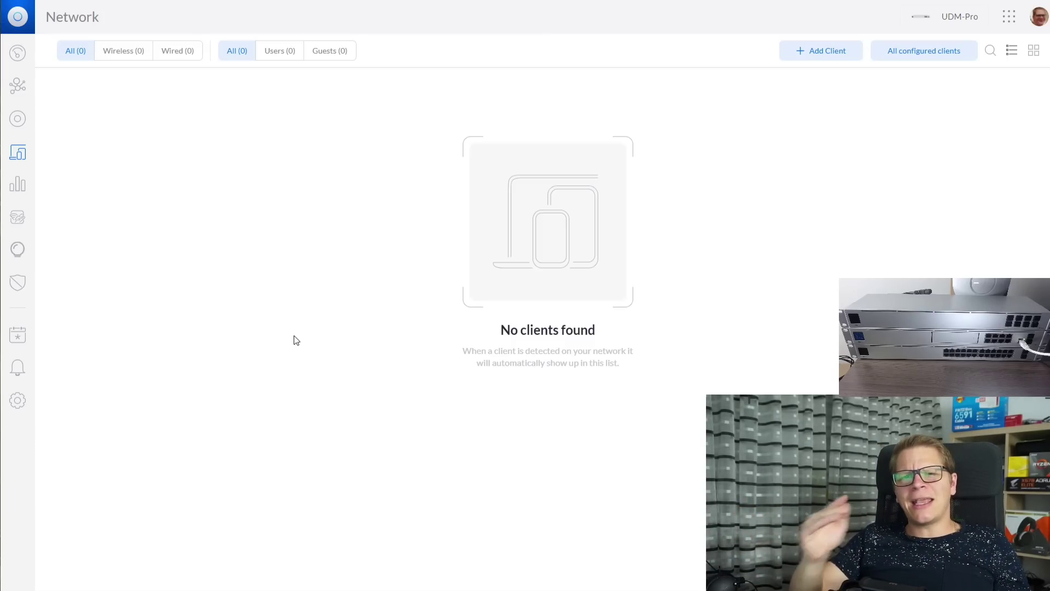
left_click(18, 184)
scroll(272, 258, "down", 1)
scroll(246, 230, "up", 1)
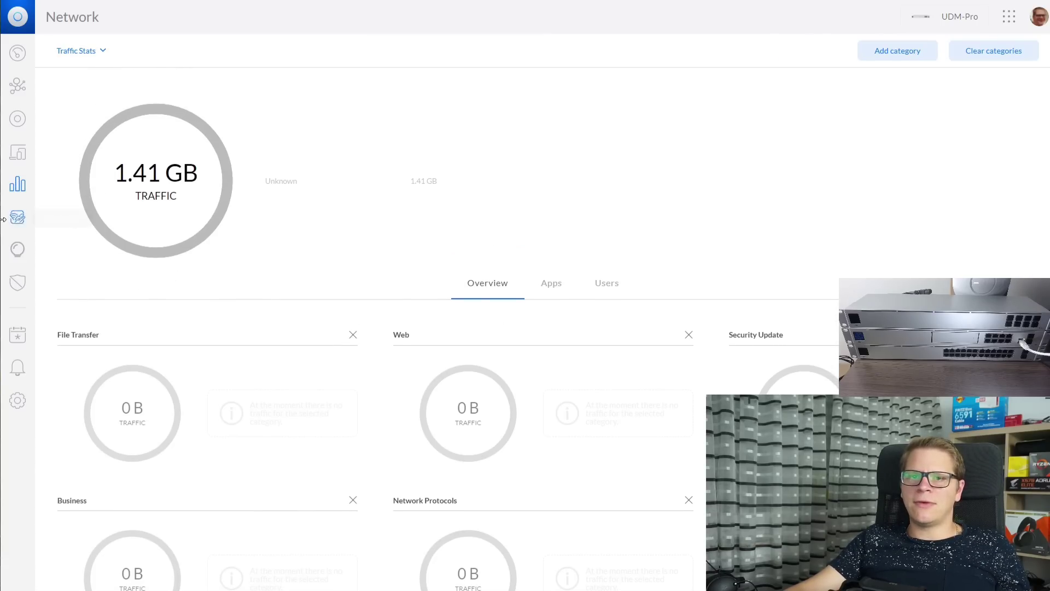
Step: Look through the WiFiman, Insights, Threat Management, events and alerts pages
left_click(17, 217)
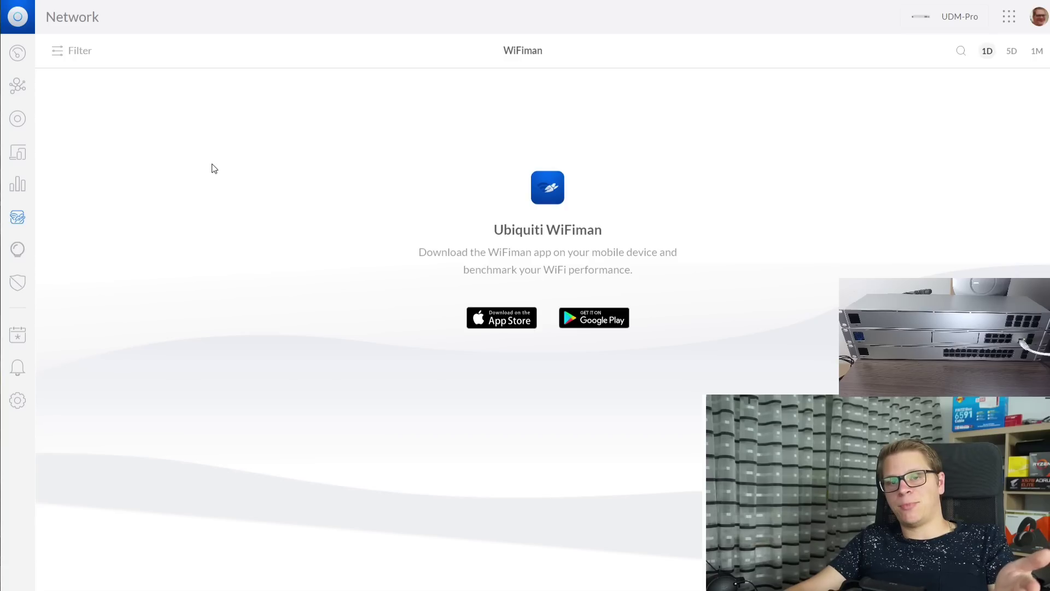
left_click(25, 250)
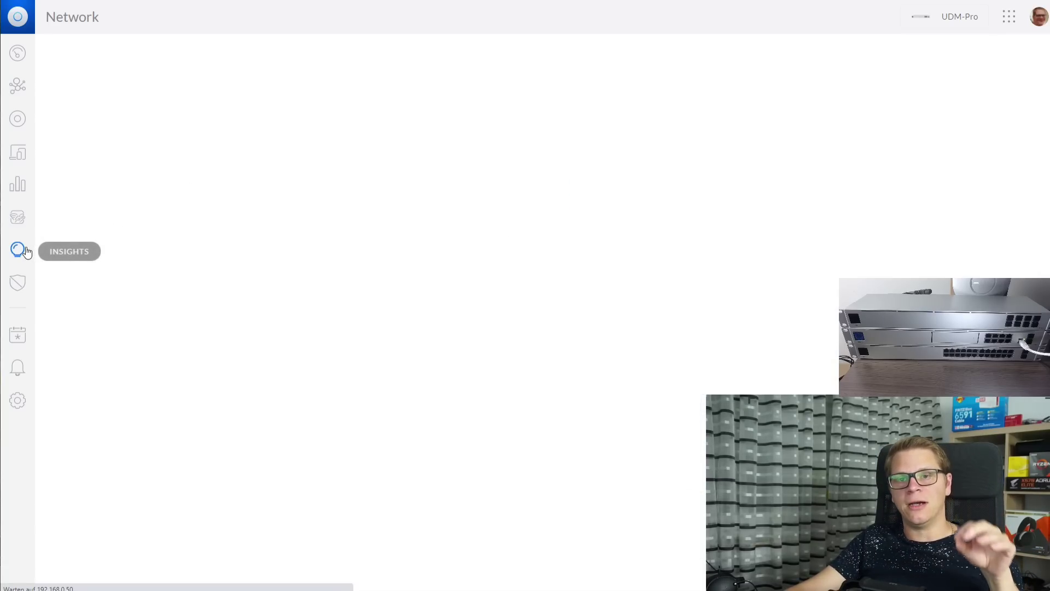
left_click(22, 289)
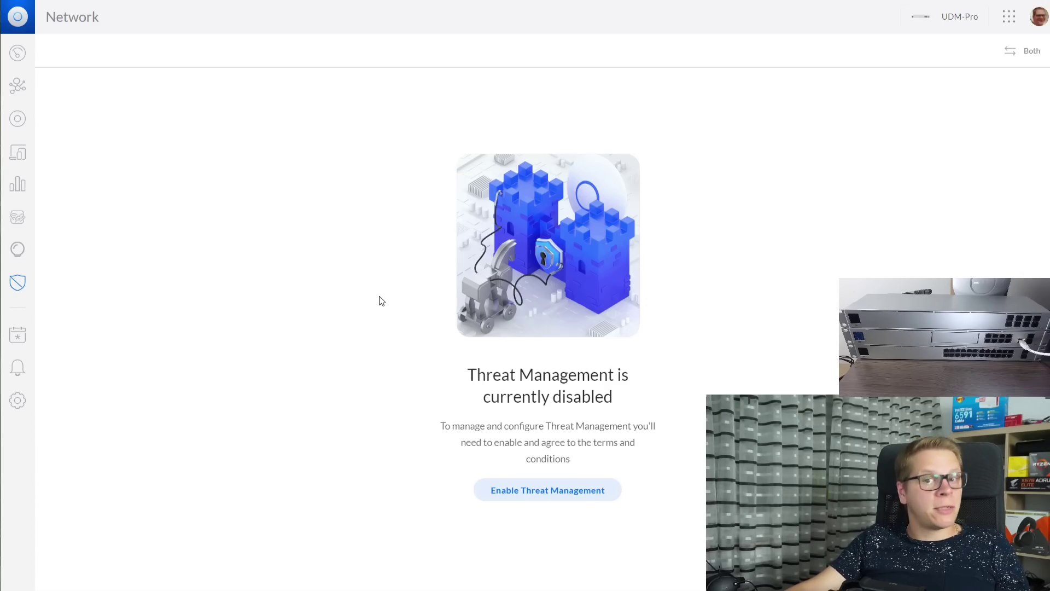
left_click(13, 336)
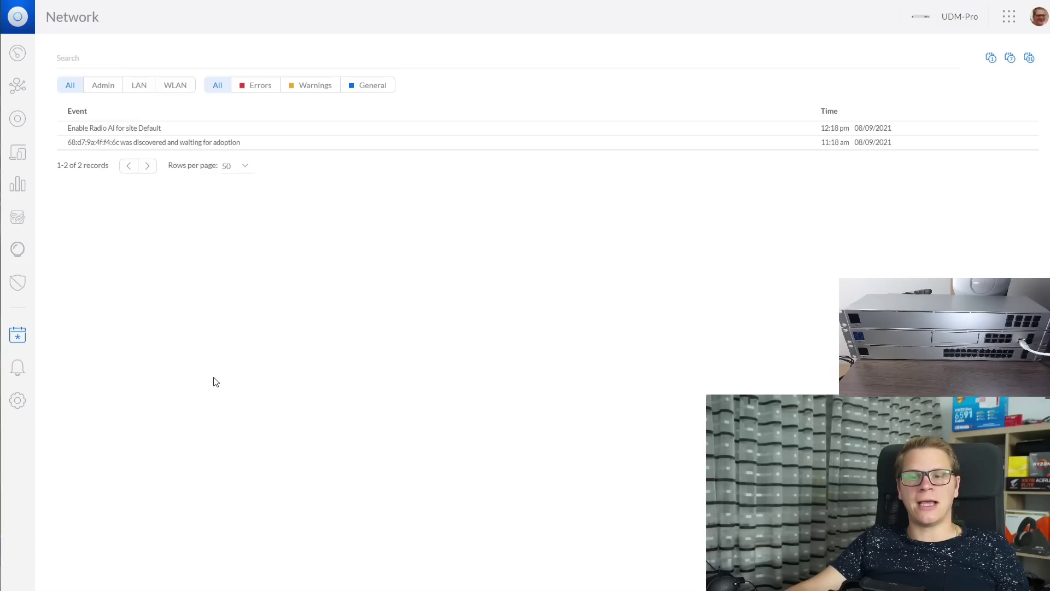
left_click(16, 368)
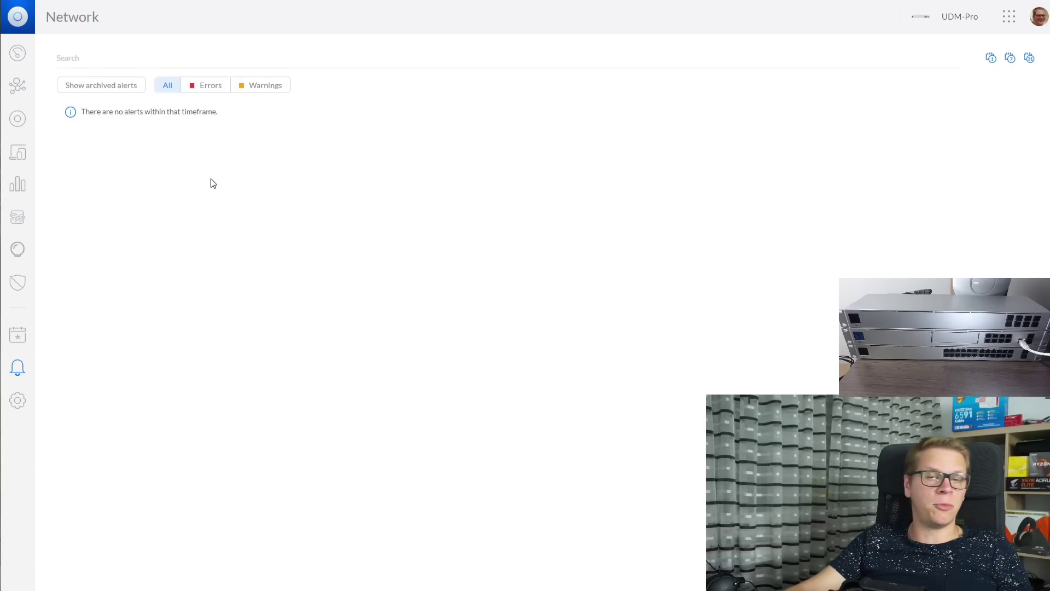
Step: Review the site settings and the list of configured networks, and return to the dashboard
left_click(18, 401)
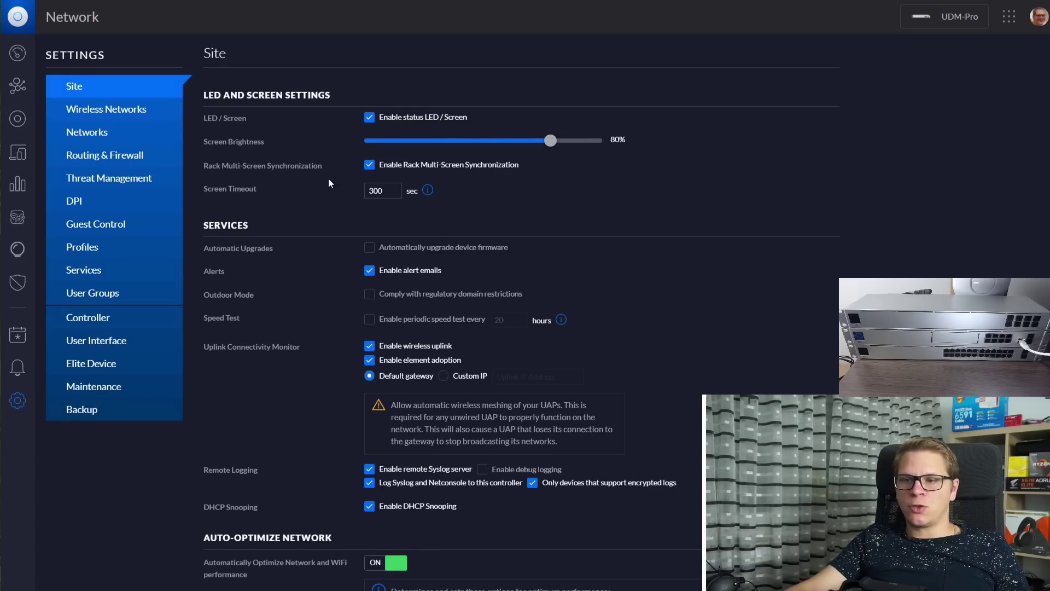
scroll(329, 183, "down", 5)
scroll(315, 247, "up", 5)
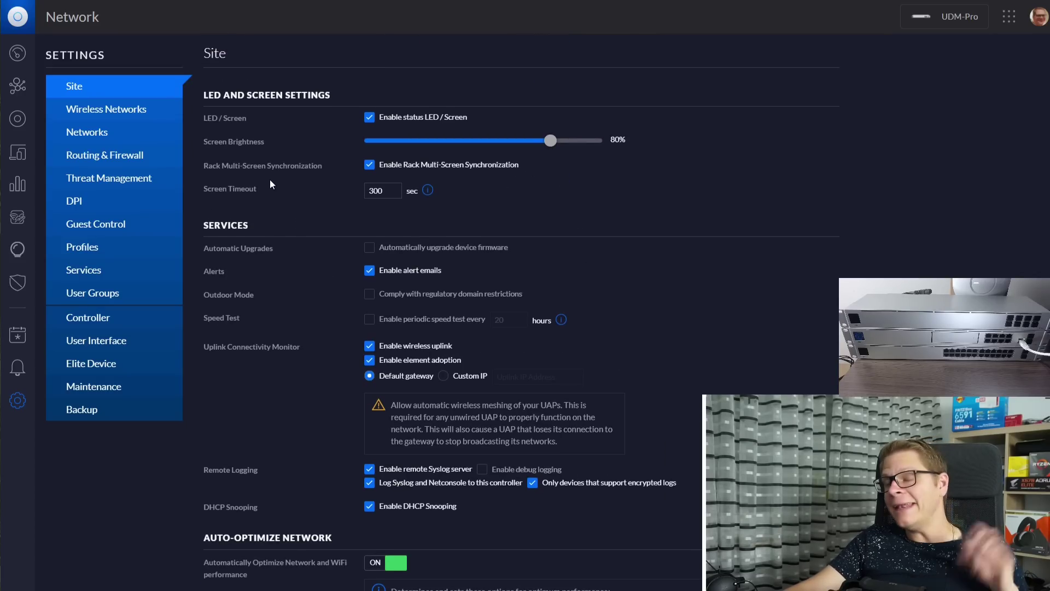
left_click(108, 132)
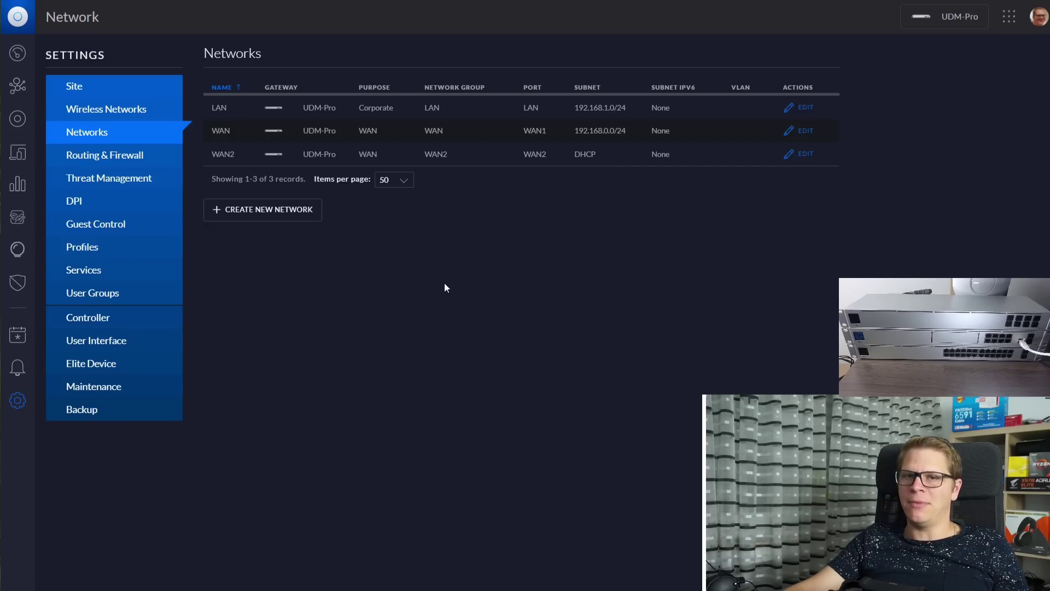
left_click(18, 53)
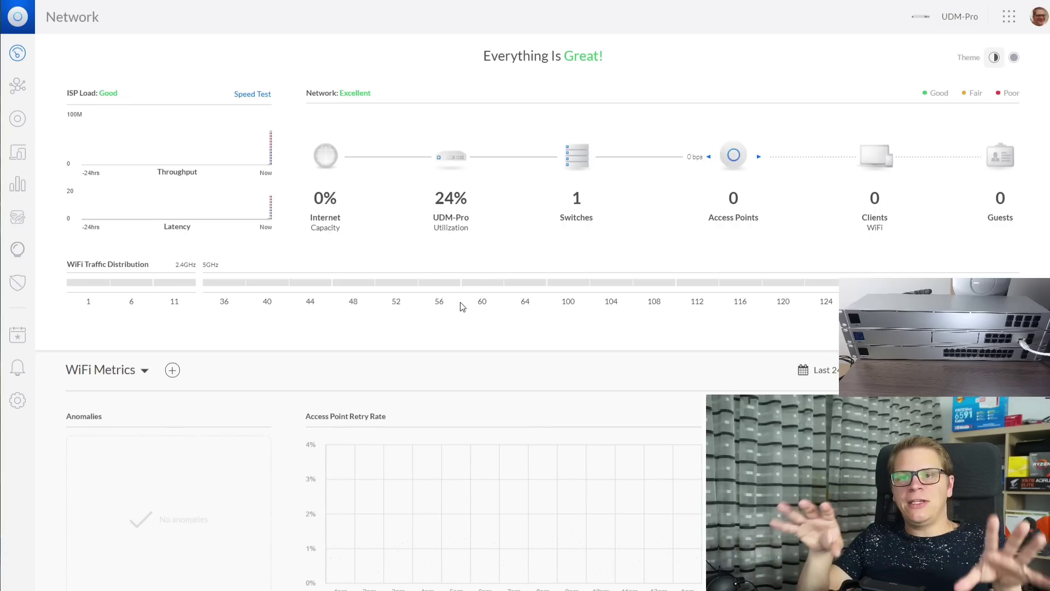